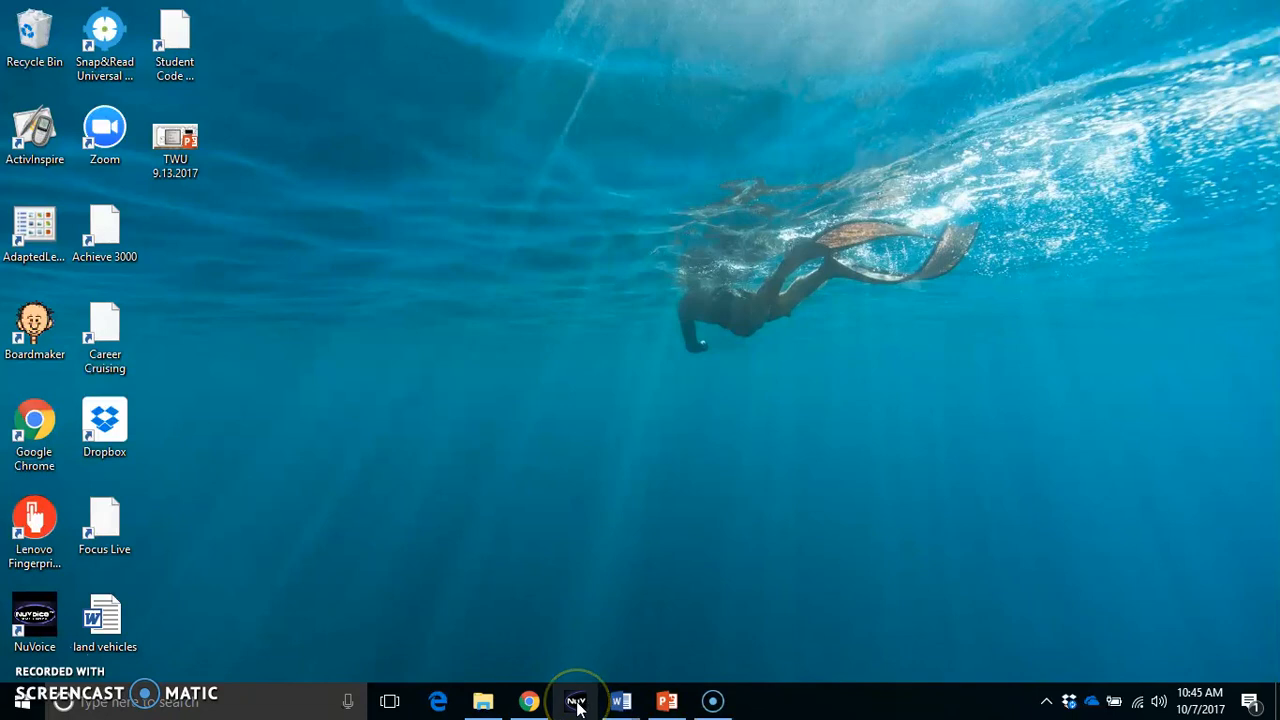
# Search the computer for "nu" and launch NuVoice
pyautogui.click(257, 703)
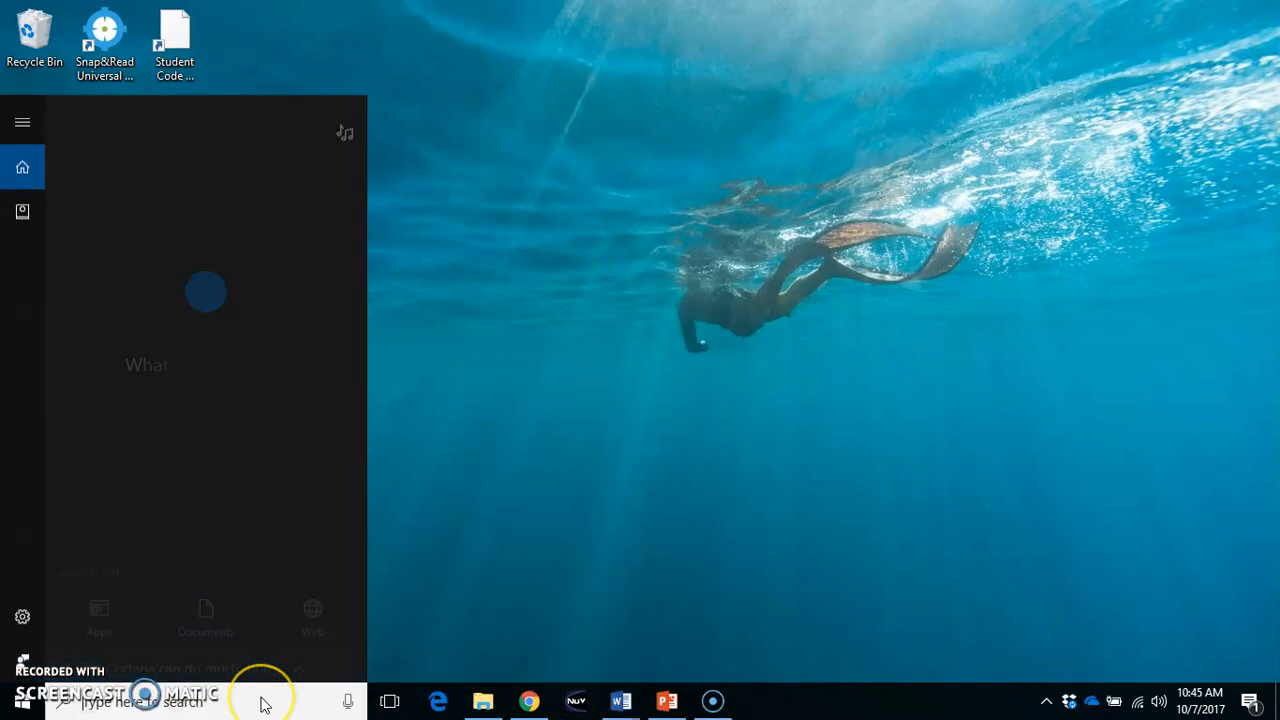
pyautogui.write('nu')
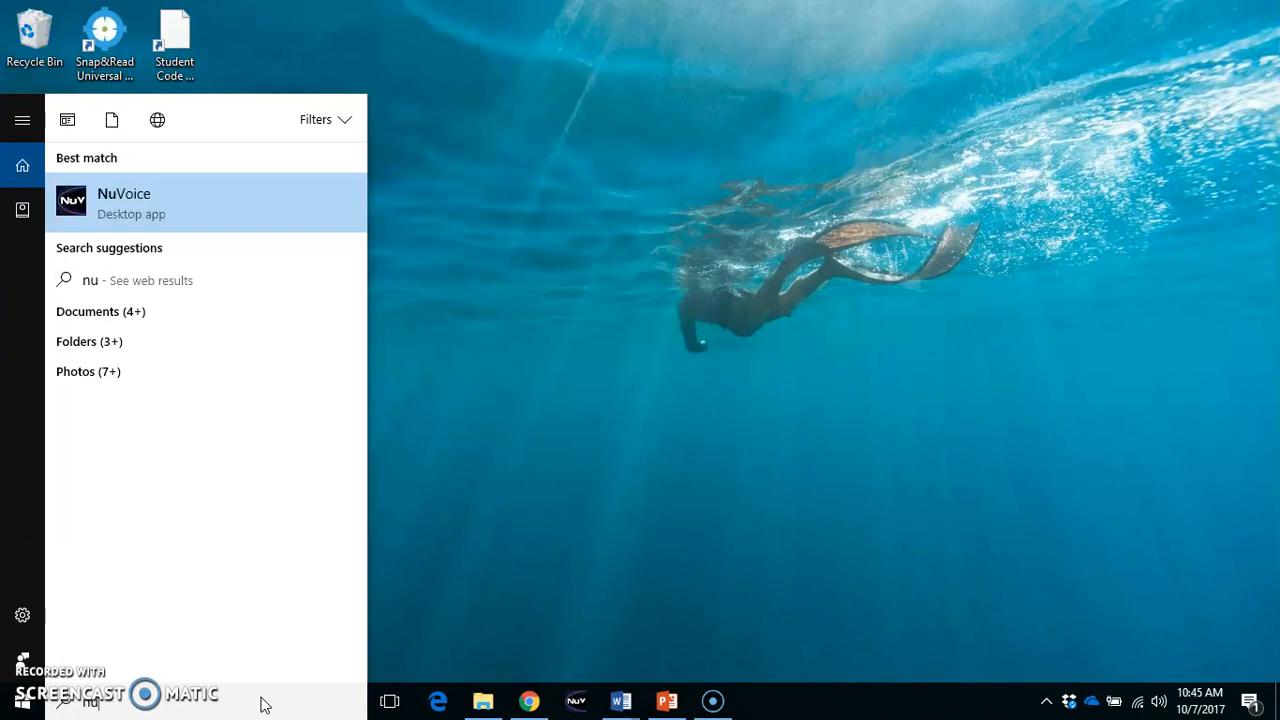
pyautogui.press('Return')
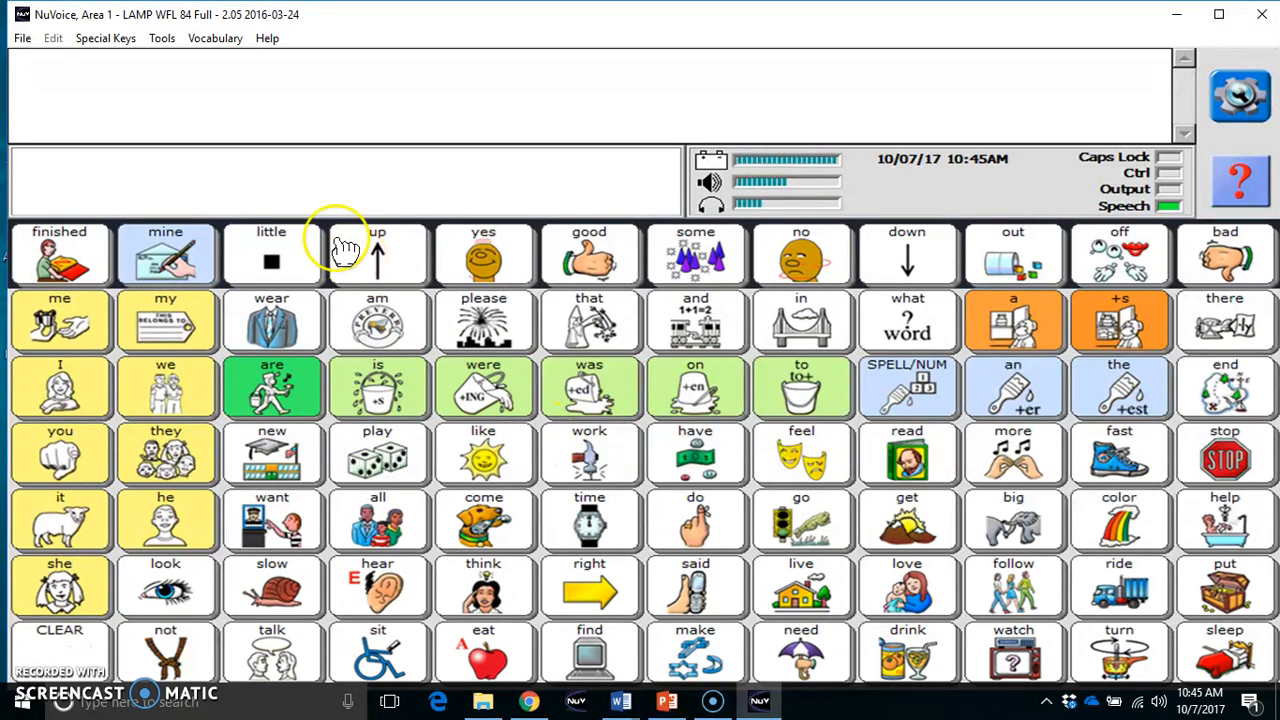
# Open the Write with Icons setup from the vocabulary display options
pyautogui.click(217, 42)
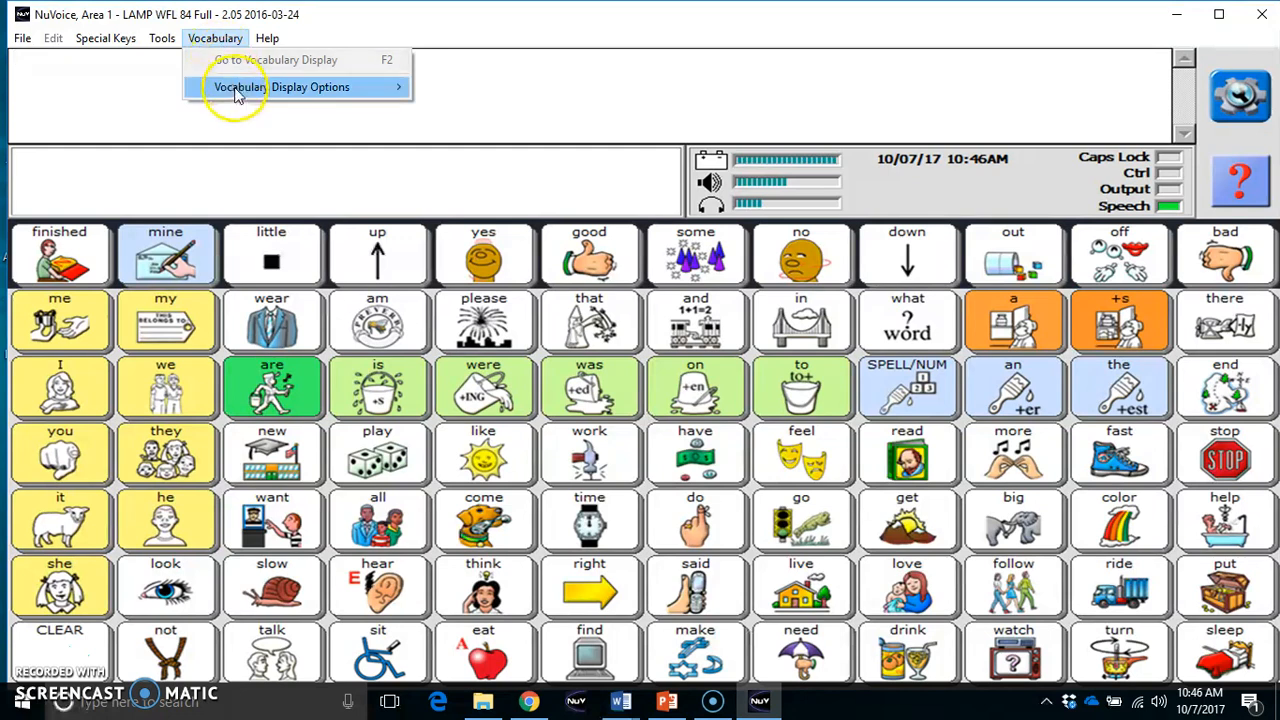
pyautogui.moveTo(237, 95)
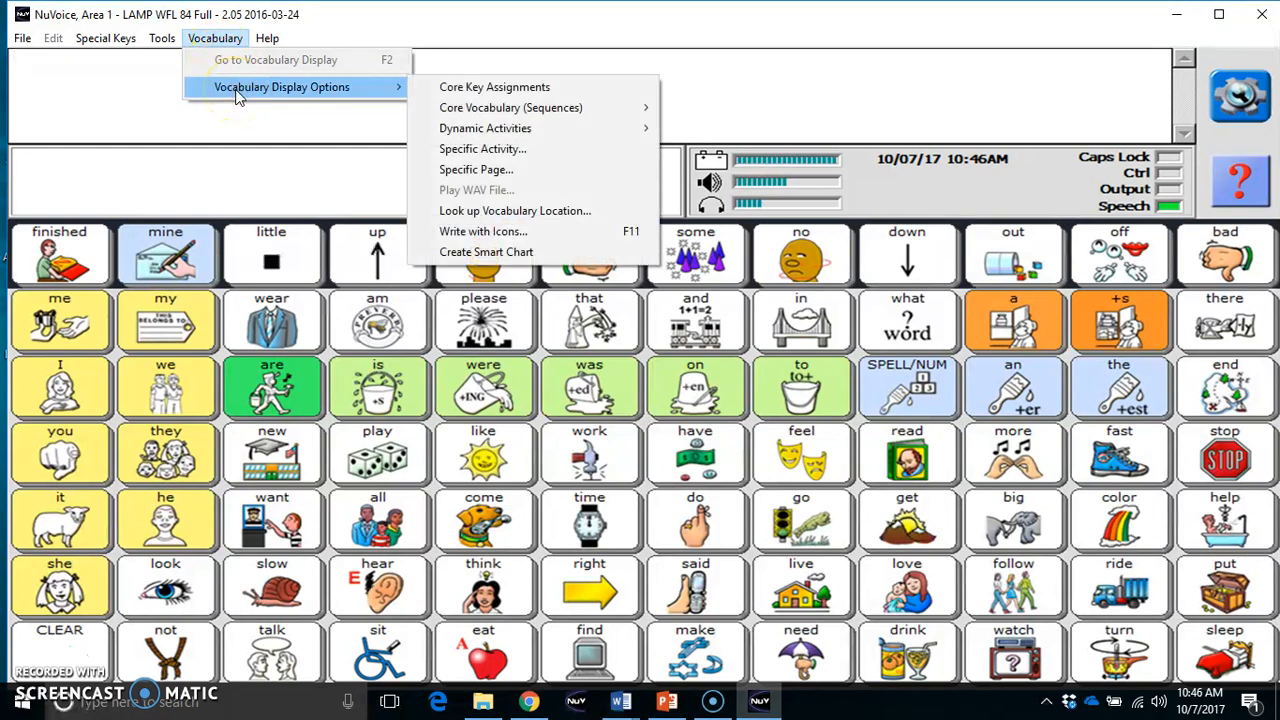
pyautogui.click(484, 232)
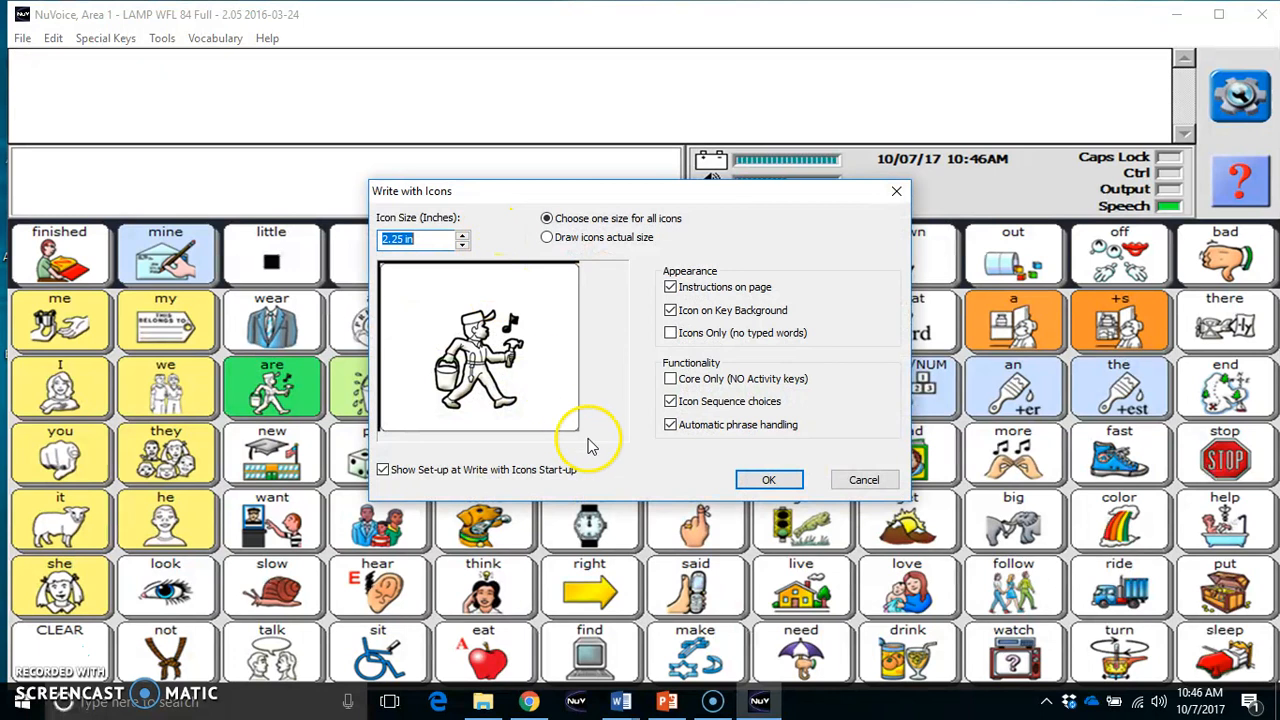
# Try actual-size icons and smaller uniform sizes, ending on one size of 2.25 in for all icons
pyautogui.click(547, 240)
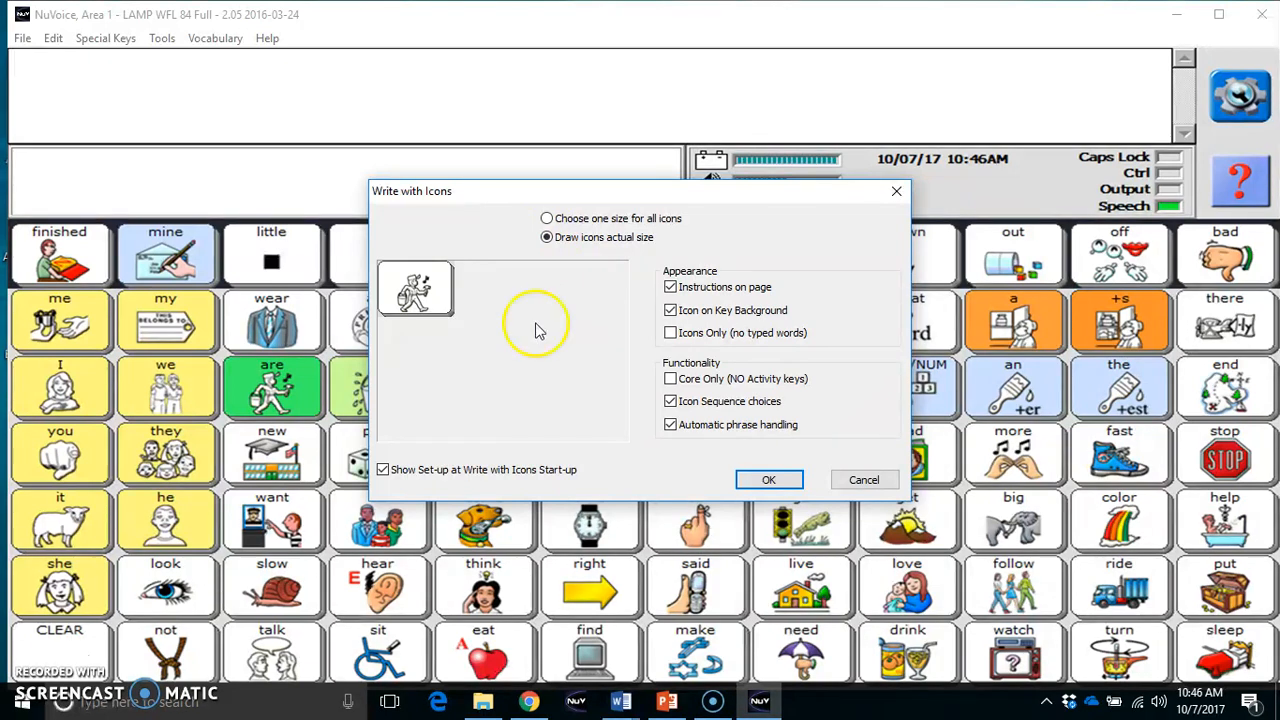
pyautogui.click(547, 219)
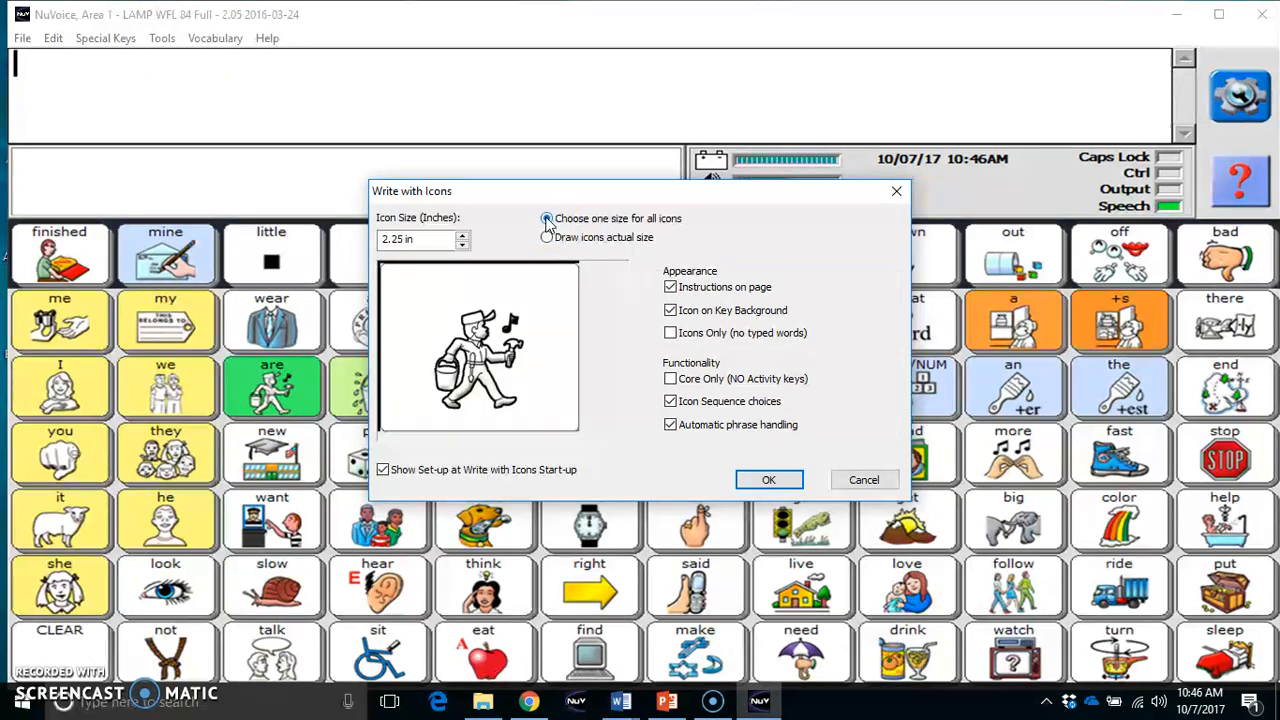
pyautogui.click(463, 246)
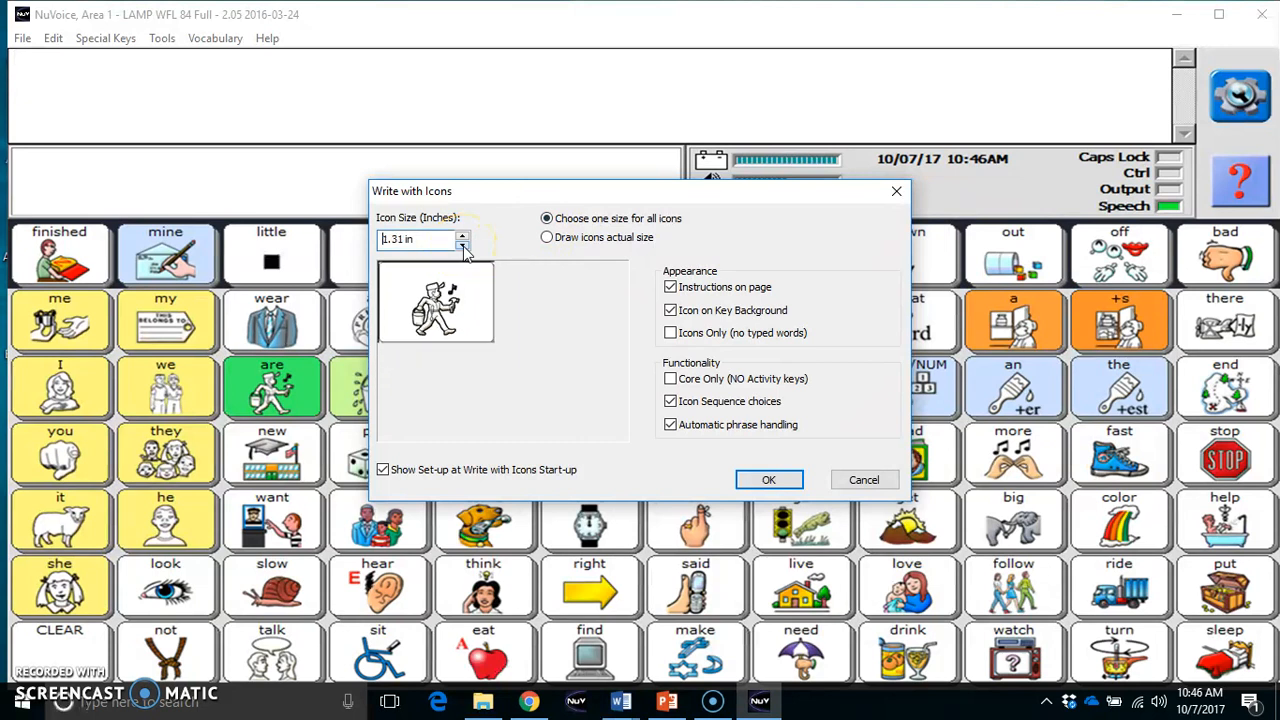
pyautogui.click(463, 246)
pyautogui.doubleClick(395, 241)
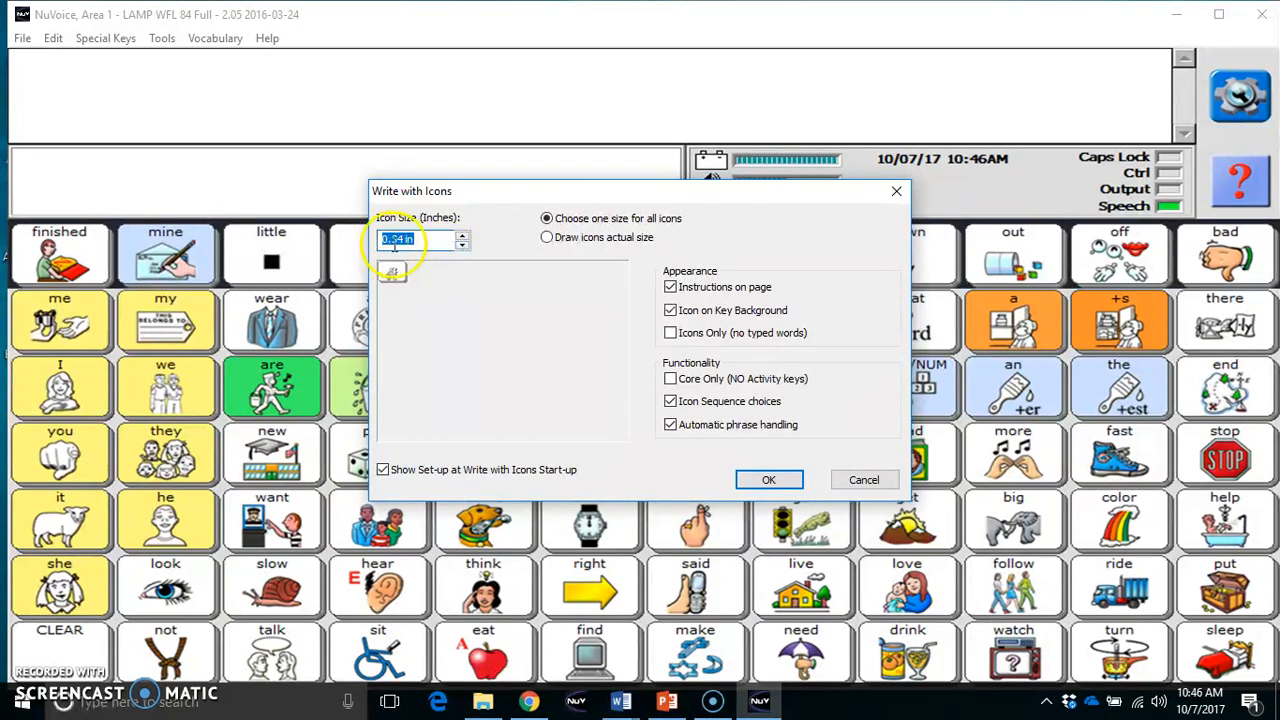
pyautogui.click(464, 237)
pyautogui.click(464, 237)
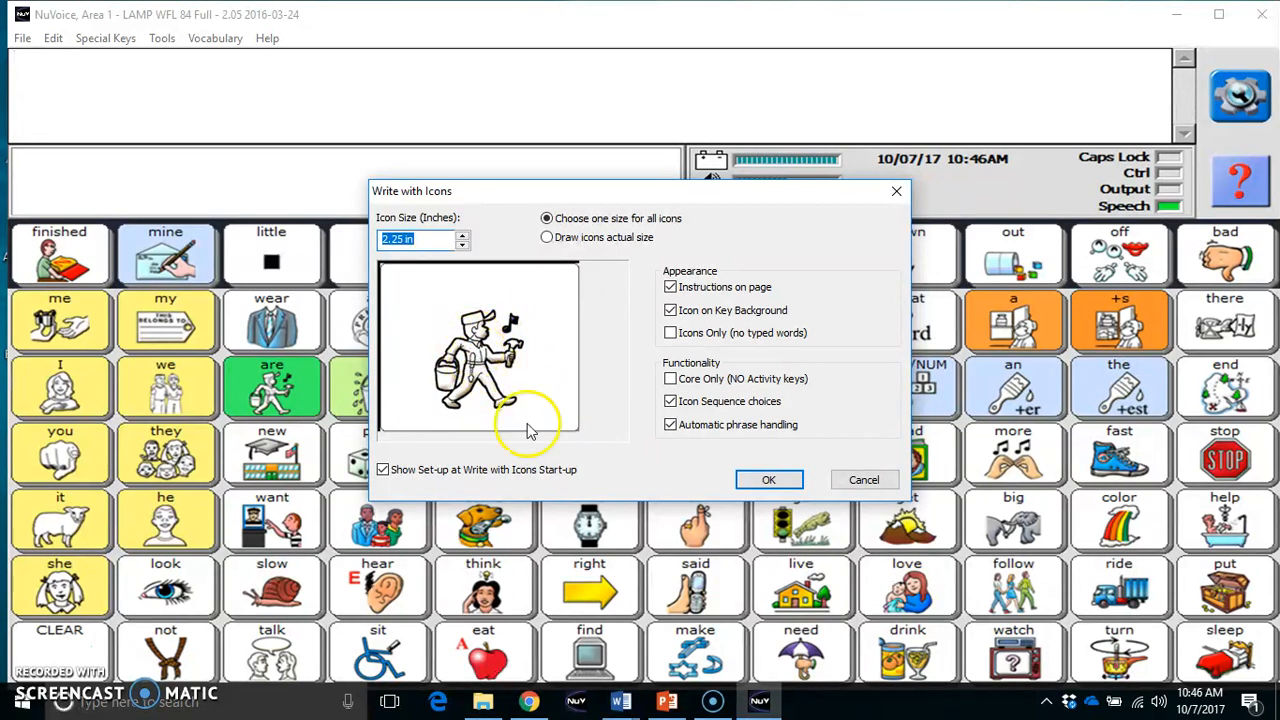
# Accept the Write with Icons setup and write the words "go" and "stop" on separate lines to generate their icons
pyautogui.click(762, 482)
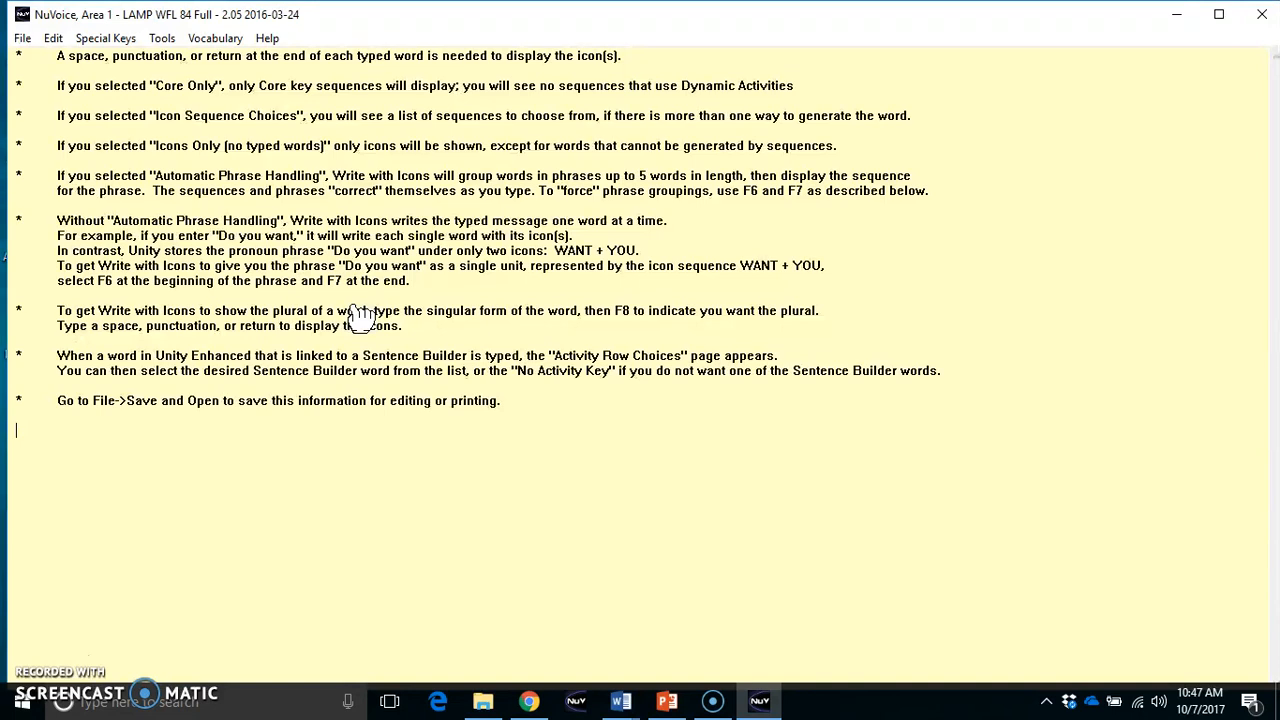
pyautogui.write('go')
pyautogui.press('Return')
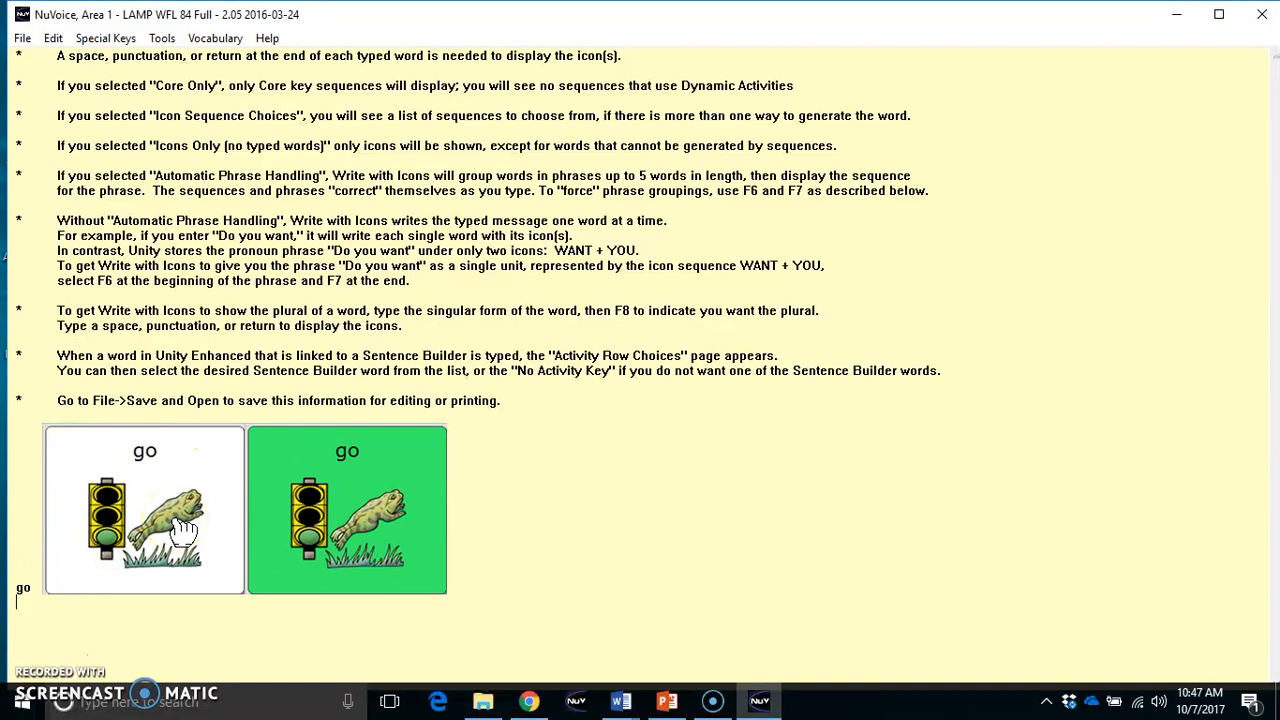
pyautogui.write('stop')
pyautogui.press('Return')
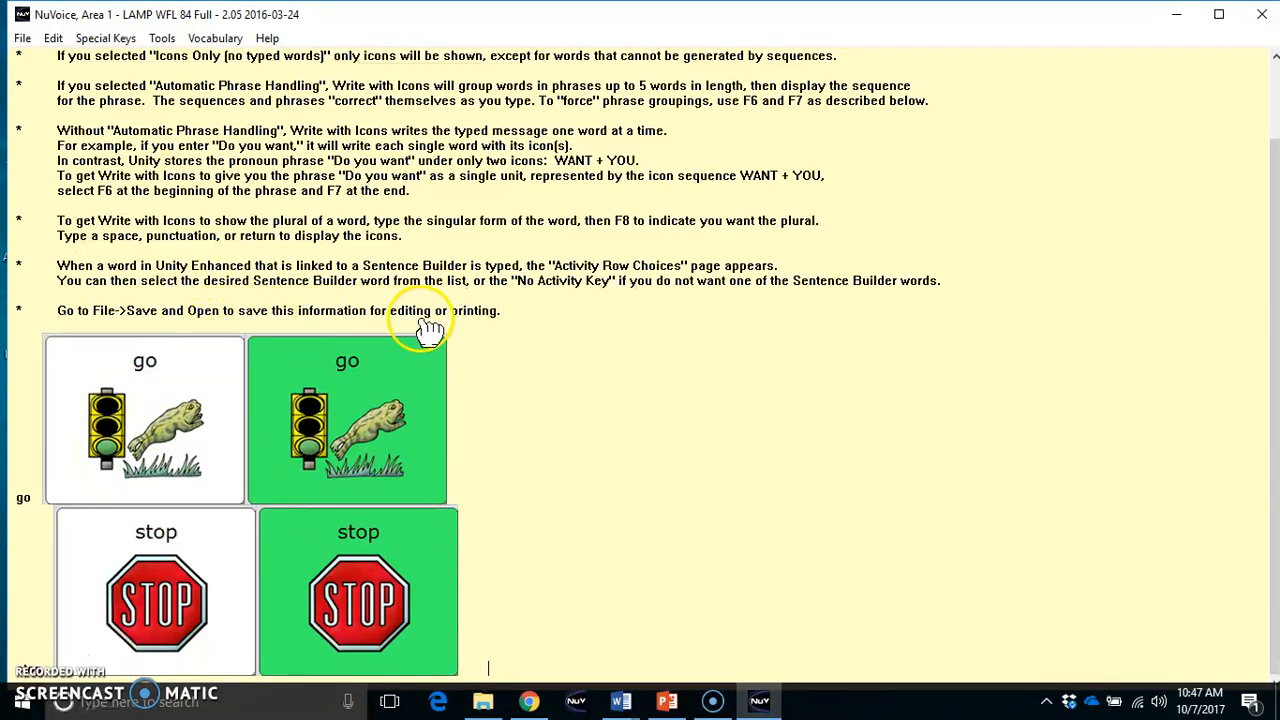
# Save and open the icon page as the Rich Text file "go and stop" in the Downloads folder
pyautogui.click(22, 40)
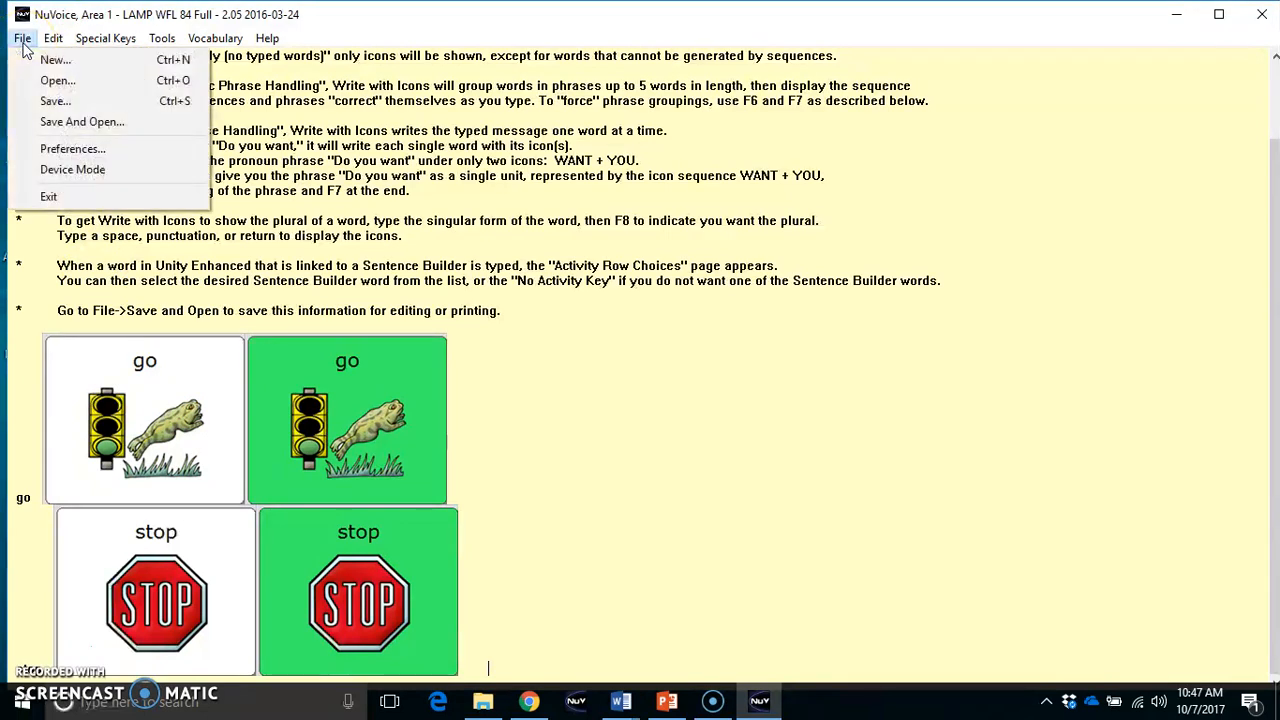
pyautogui.click(57, 84)
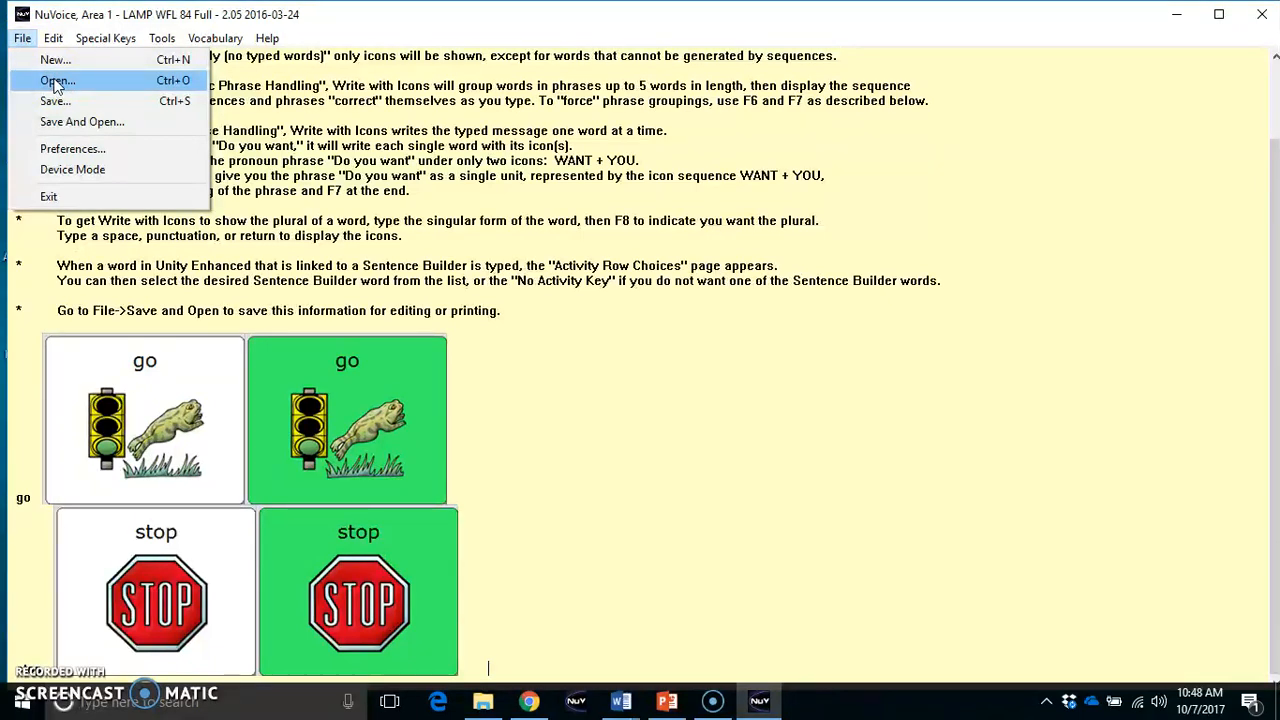
pyautogui.click(60, 122)
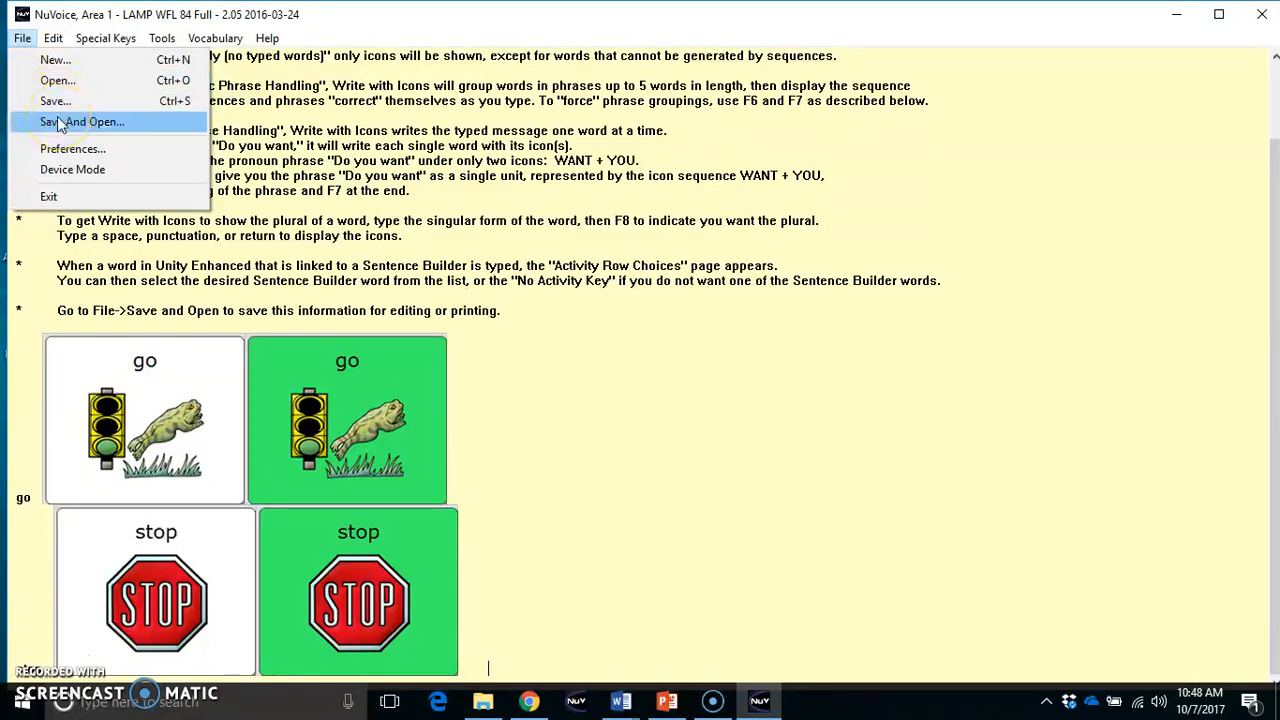
pyautogui.click(60, 122)
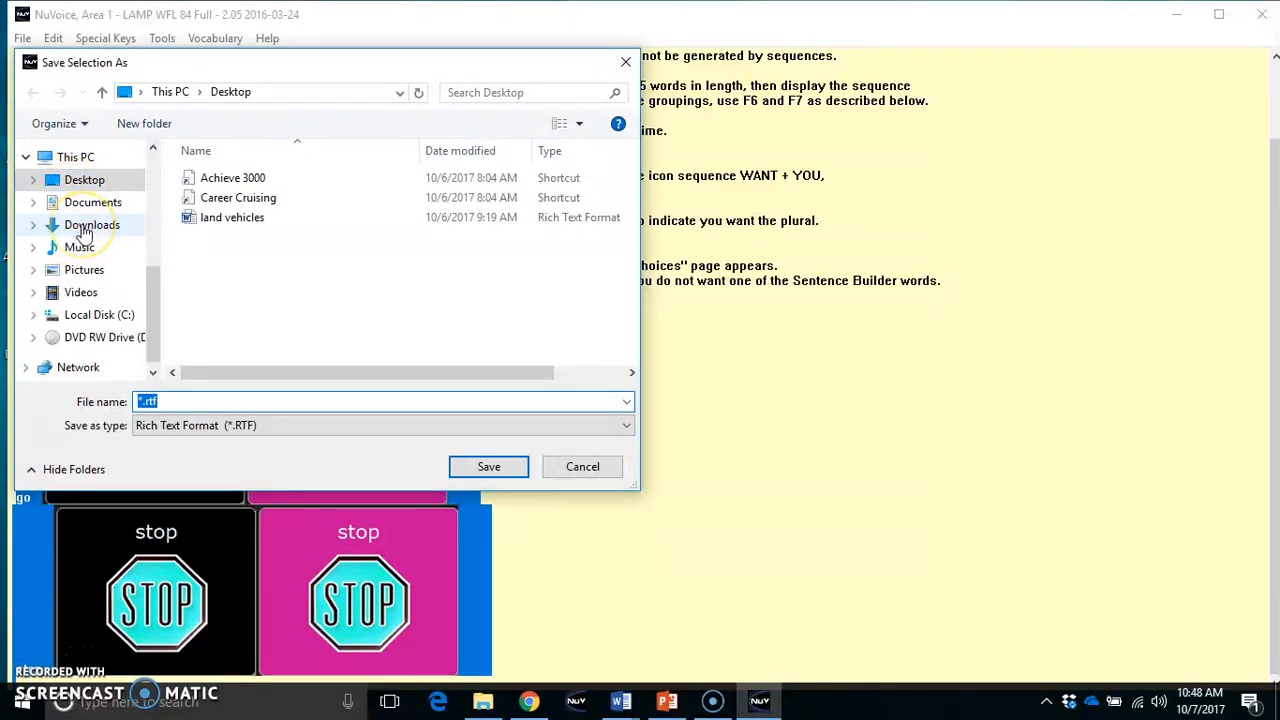
pyautogui.click(82, 227)
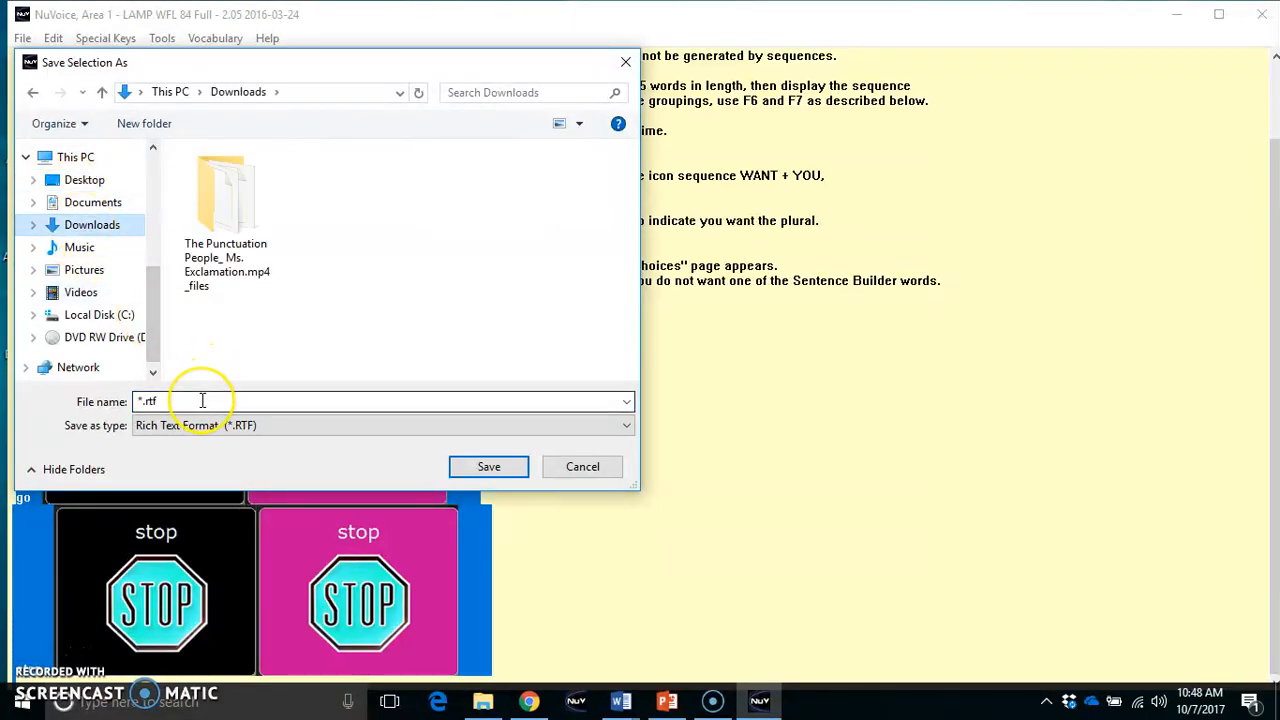
pyautogui.write('go and s')
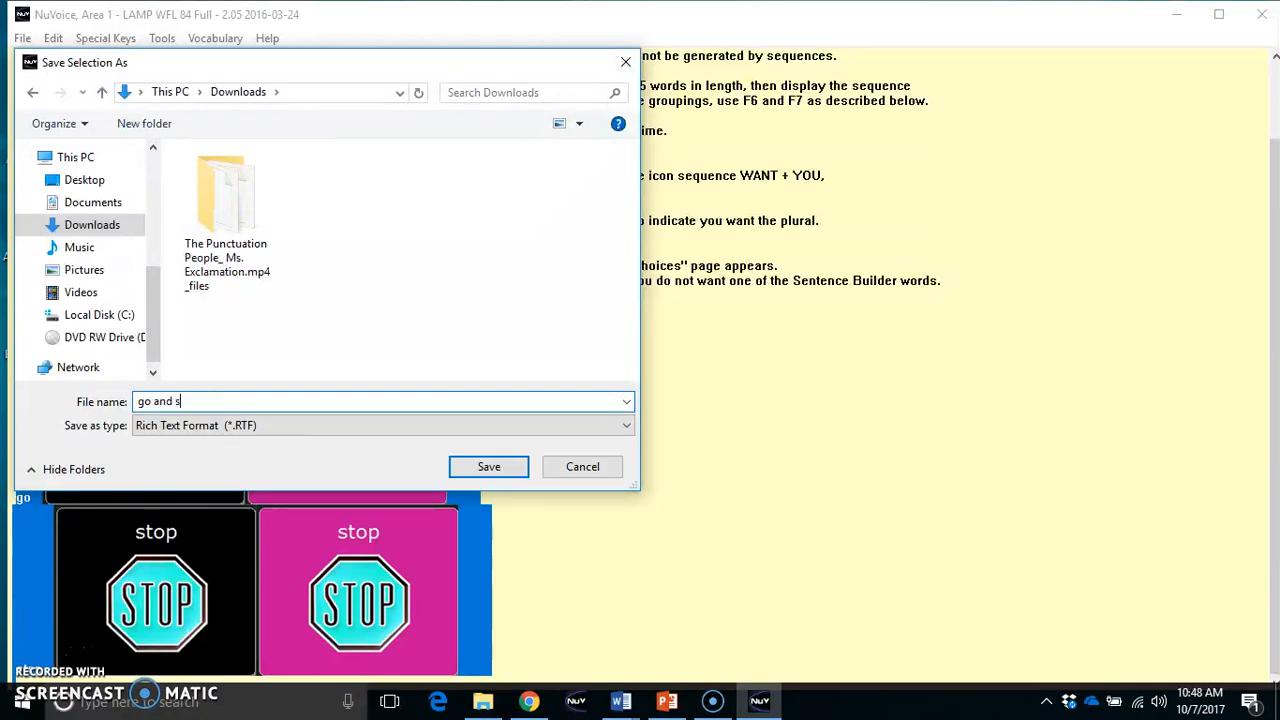
pyautogui.press('Return')
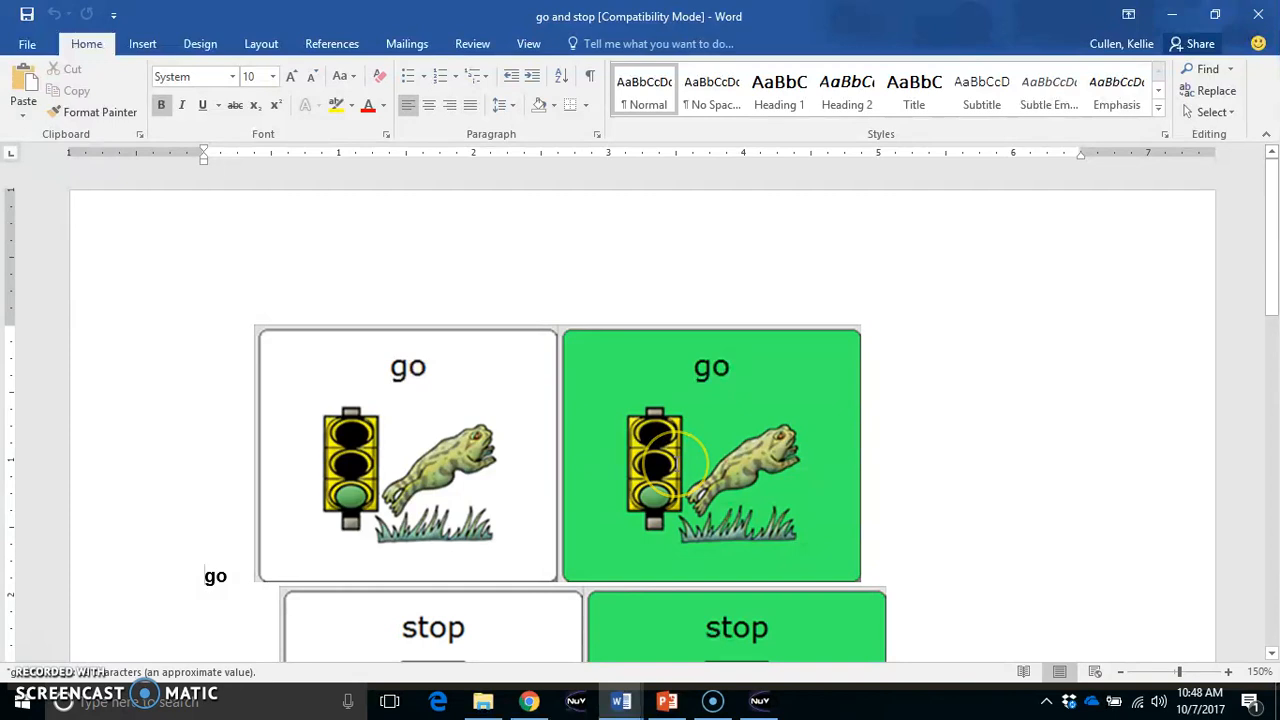
# Delete the typed words "go" and "stop" beside the icons in the Word document
pyautogui.keyDown('ctrl'); pyautogui.scroll(-4, 674, 460); pyautogui.keyUp('ctrl')
pyautogui.keyDown('ctrl'); pyautogui.scroll(-3, 676, 463); pyautogui.keyUp('ctrl')
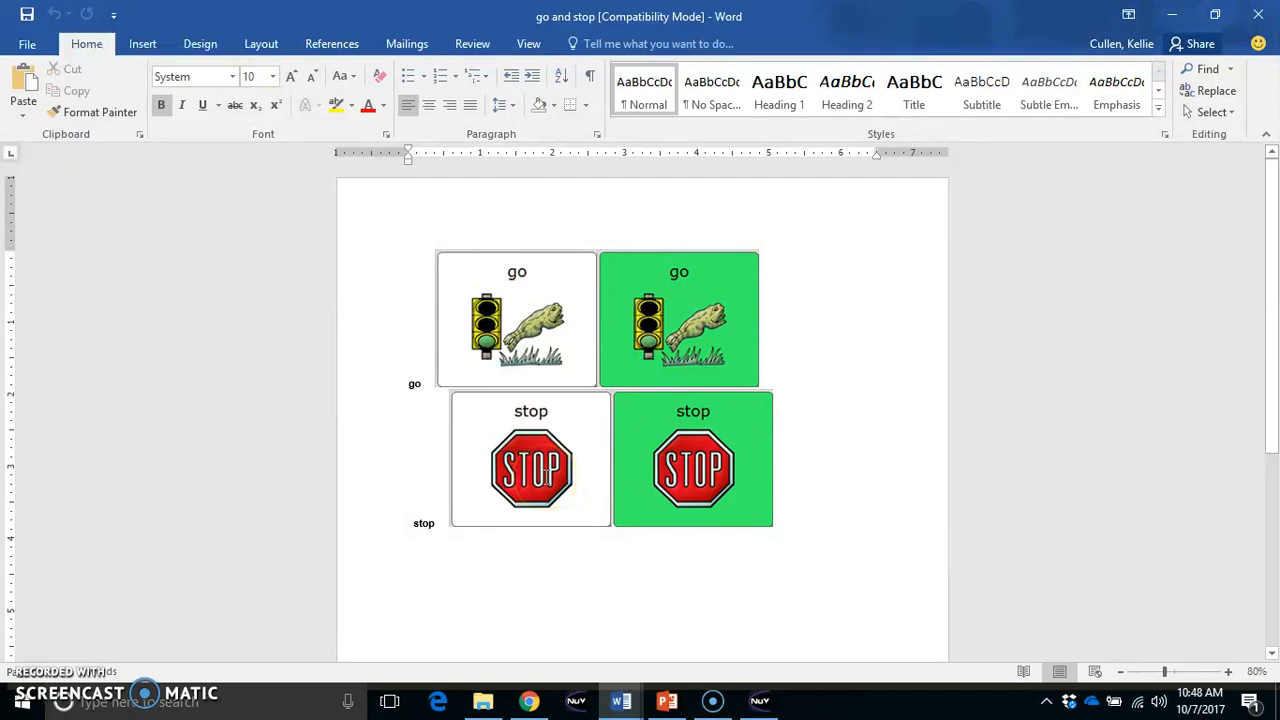
pyautogui.doubleClick(414, 384)
pyautogui.press('Delete')
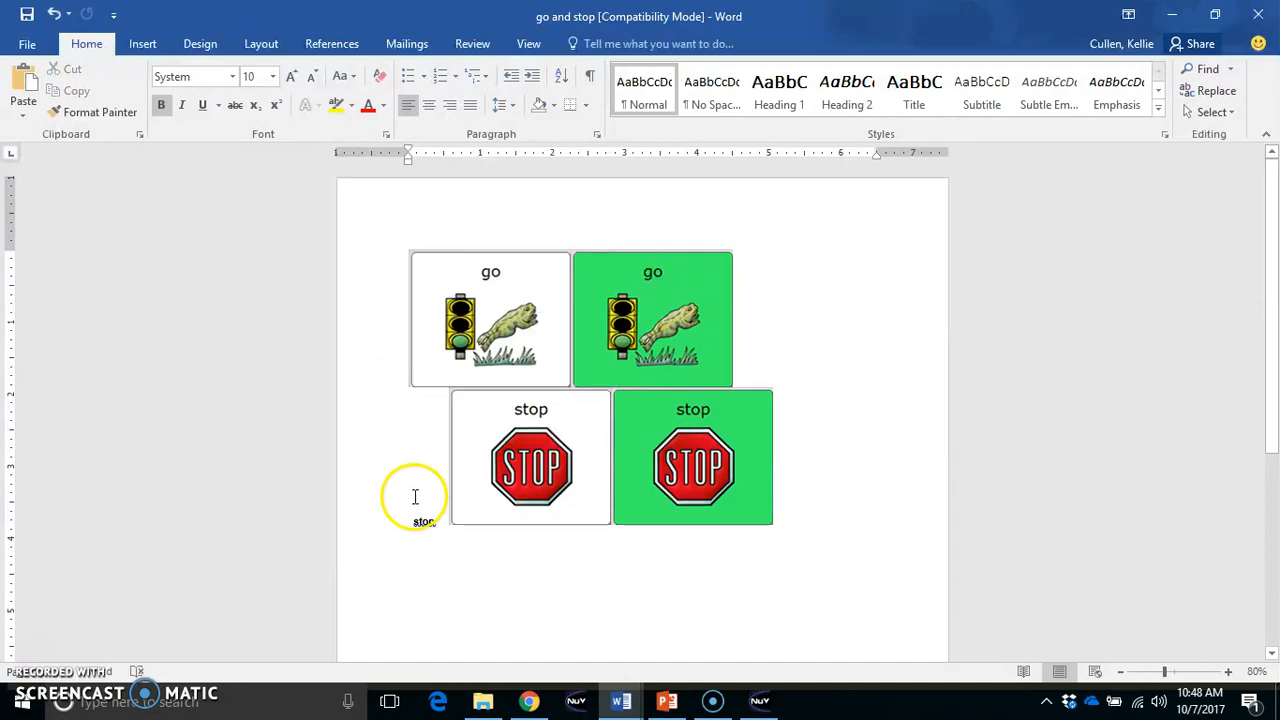
pyautogui.doubleClick(423, 522)
pyautogui.press('Delete')
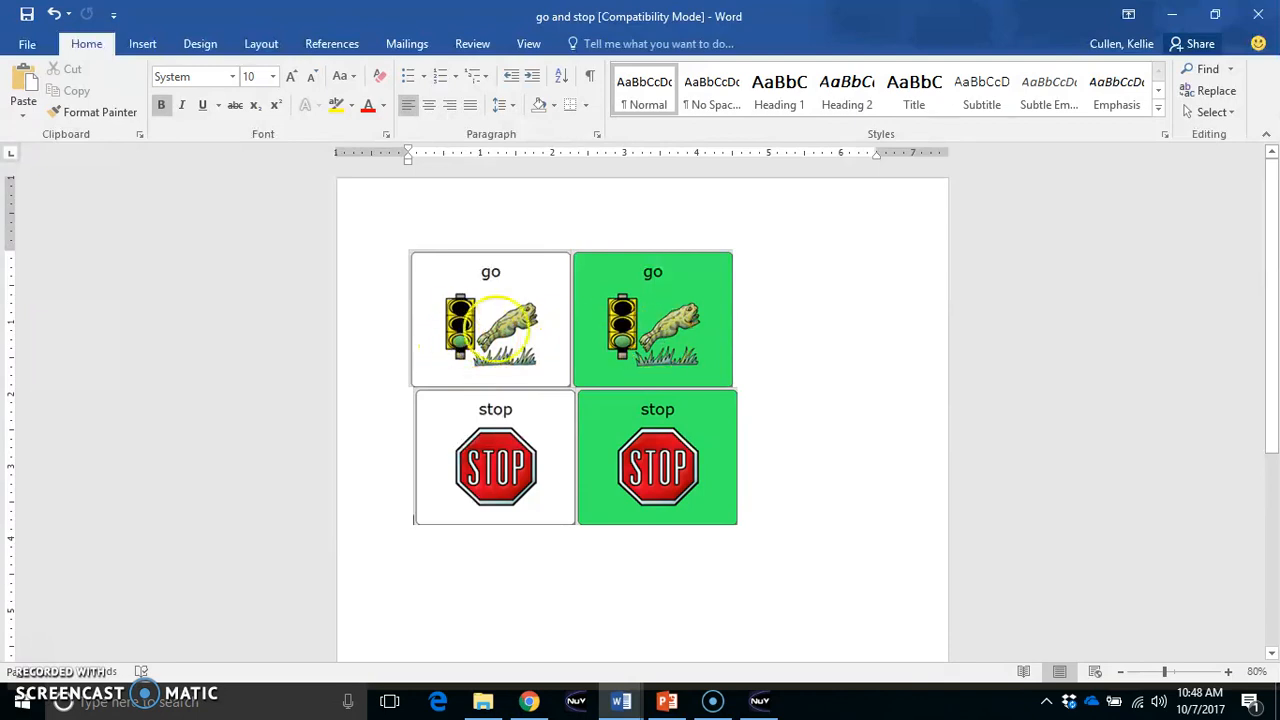
# Delete the green go icon and the green stop icon
pyautogui.click(648, 325)
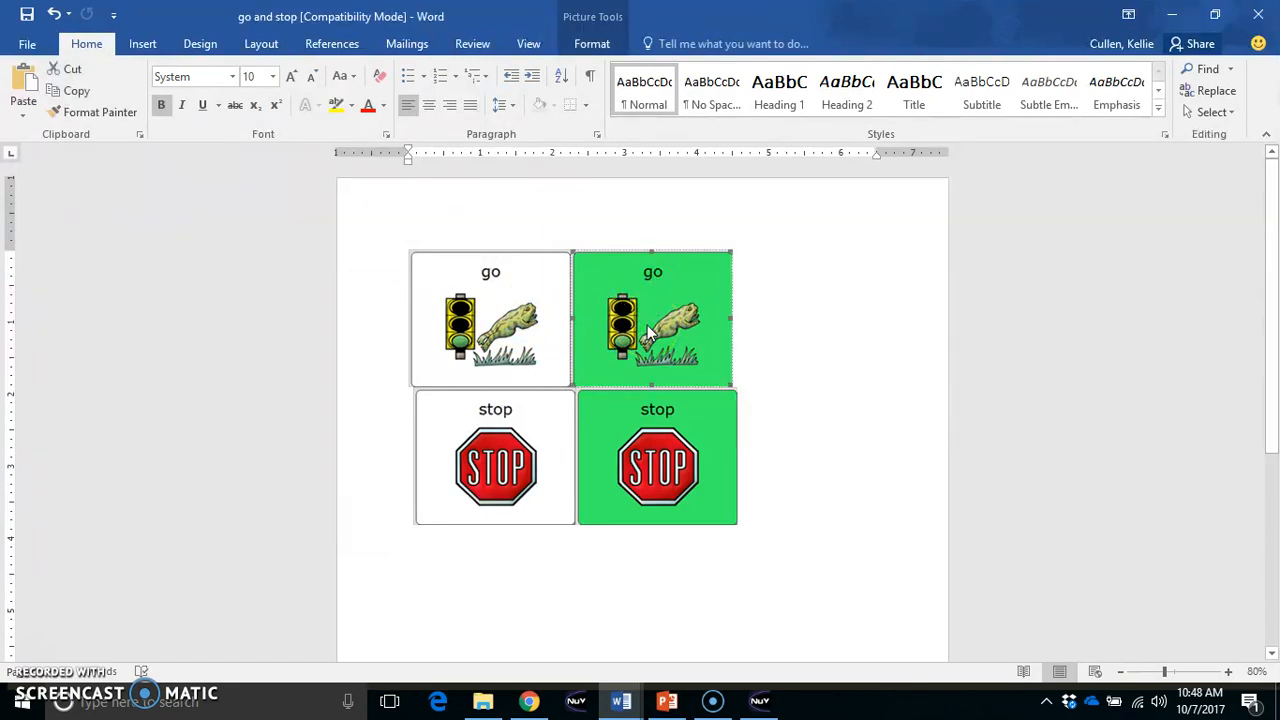
pyautogui.press('Delete')
pyautogui.click(651, 410)
pyautogui.press('Delete')
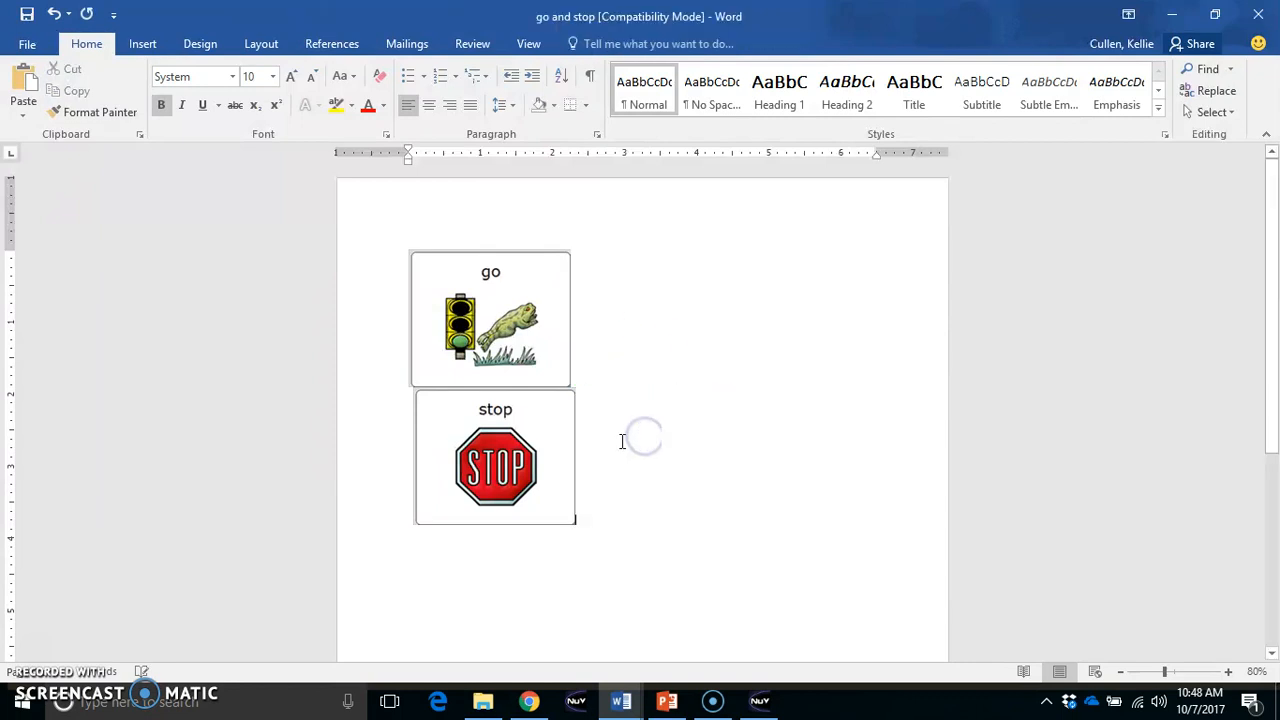
# Enlarge the white go icon to about 5 in wide and reduce it to about 3.5 in
pyautogui.click(497, 460)
pyautogui.click(500, 340)
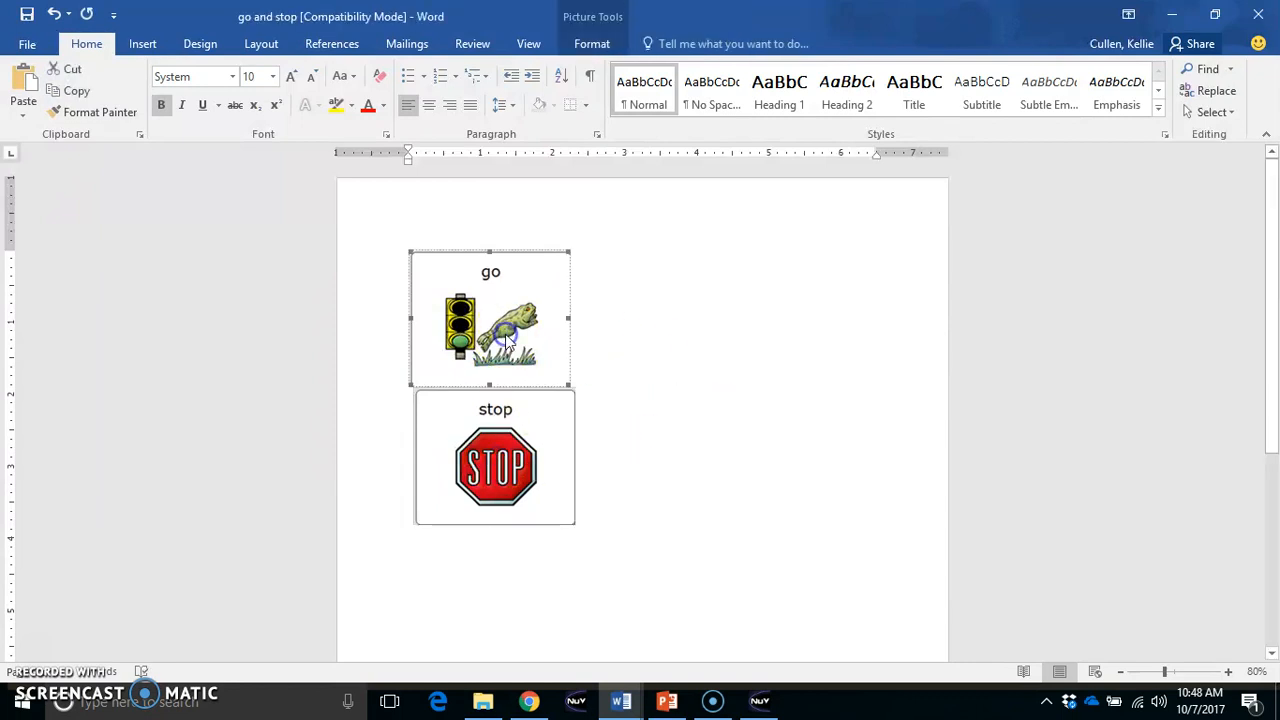
pyautogui.moveTo(566, 384); pyautogui.dragTo(780, 560)
pyautogui.scroll(-2, 528, 375)
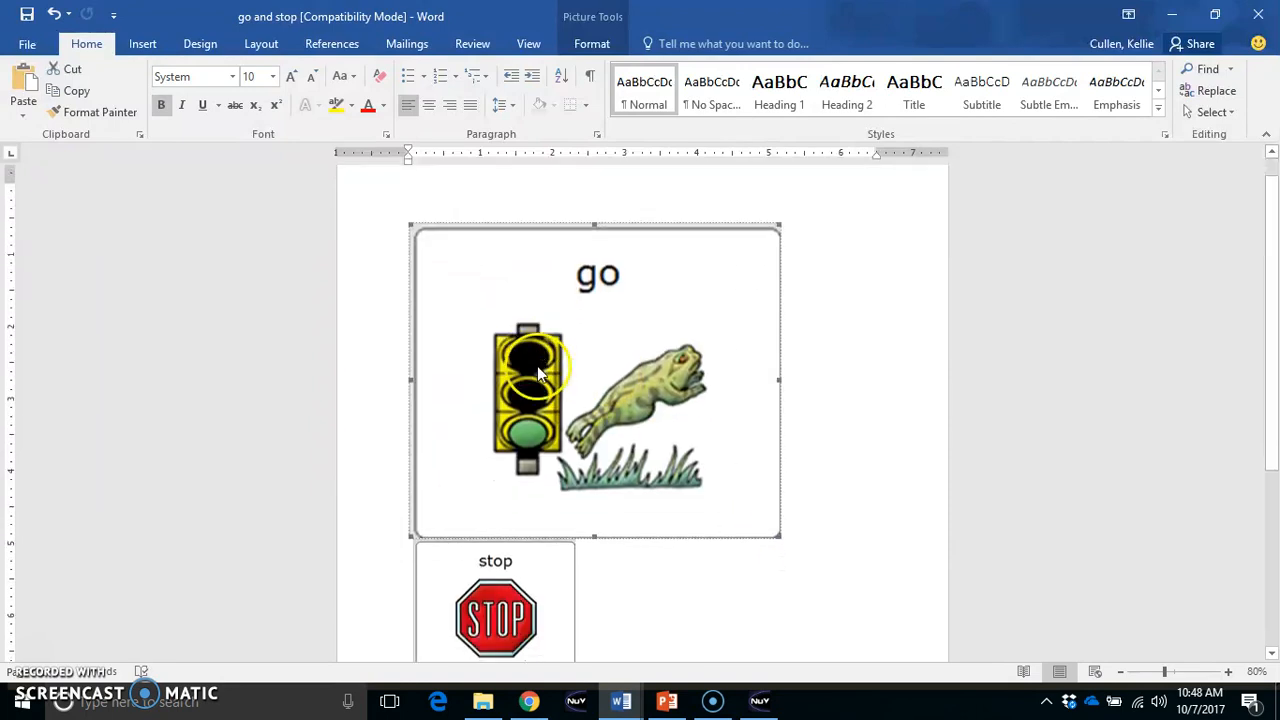
pyautogui.moveTo(777, 462); pyautogui.dragTo(661, 360)
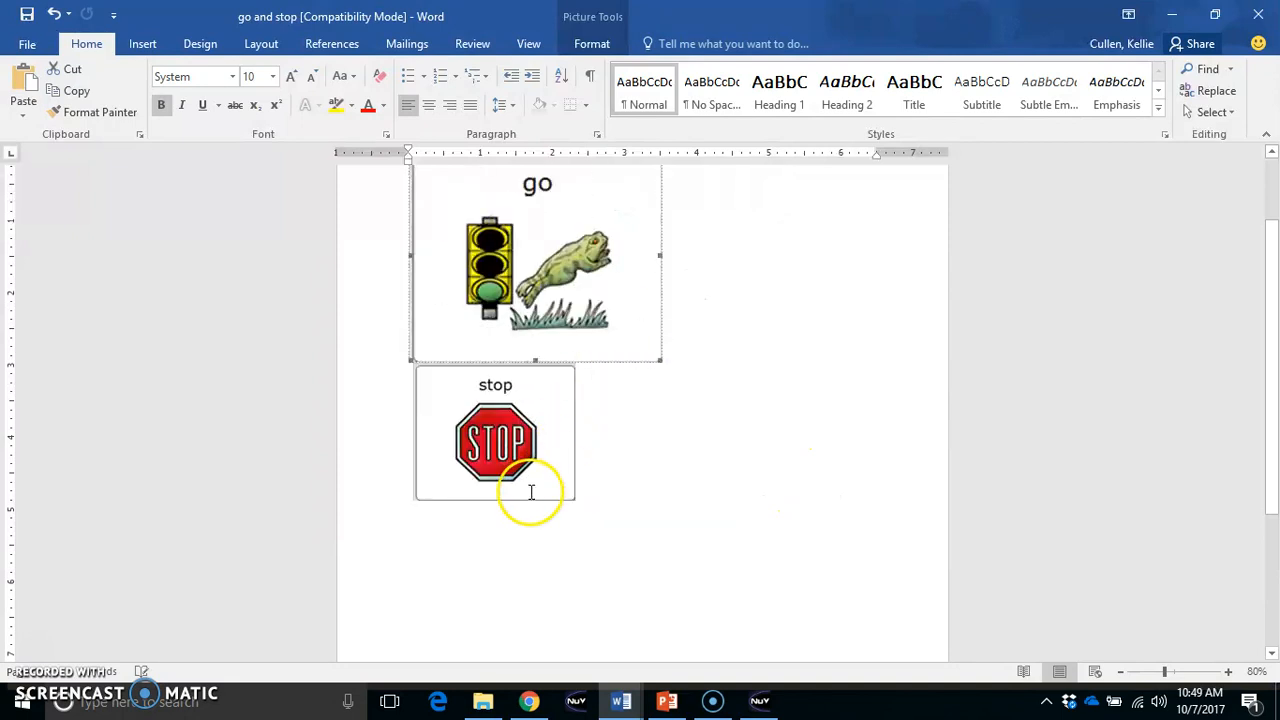
# Undo the go icon's resizing and the deletion of both green icons
pyautogui.hotkey('ctrl', 'z')
pyautogui.hotkey('ctrl', 'z')
pyautogui.hotkey('ctrl', 'y')
pyautogui.hotkey('ctrl', 'v')
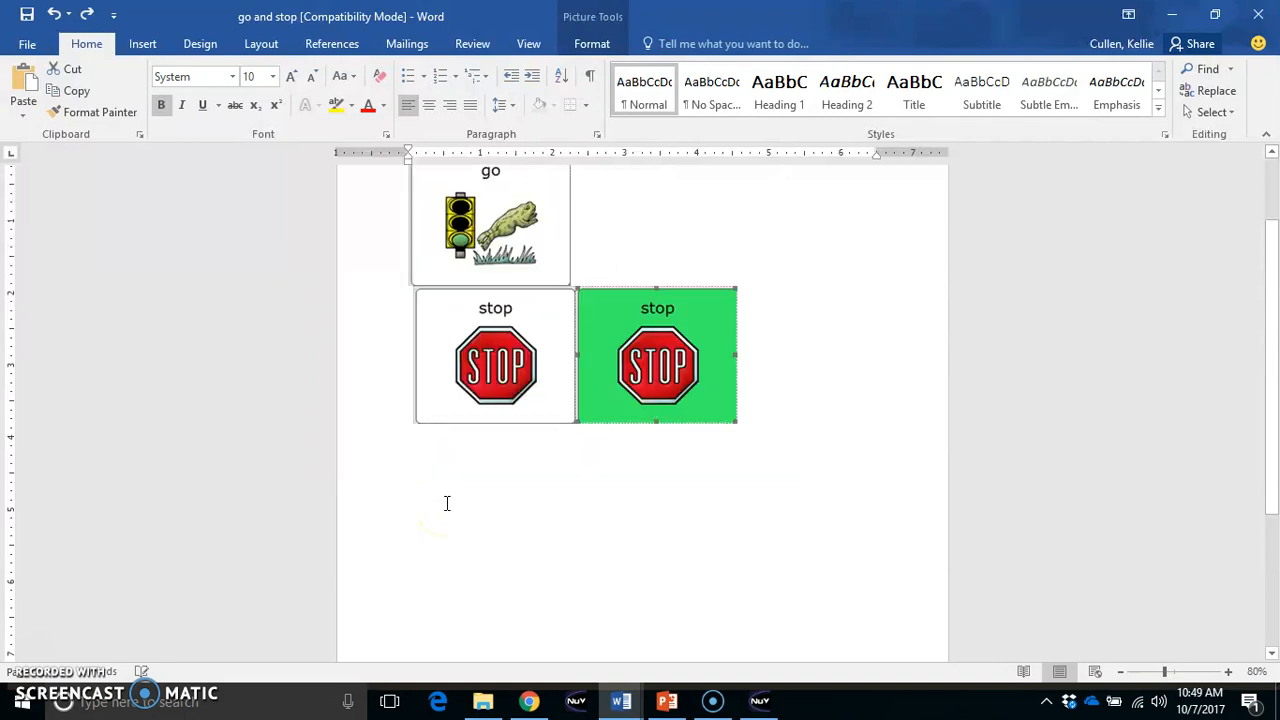
pyautogui.hotkey('ctrl', 'v')
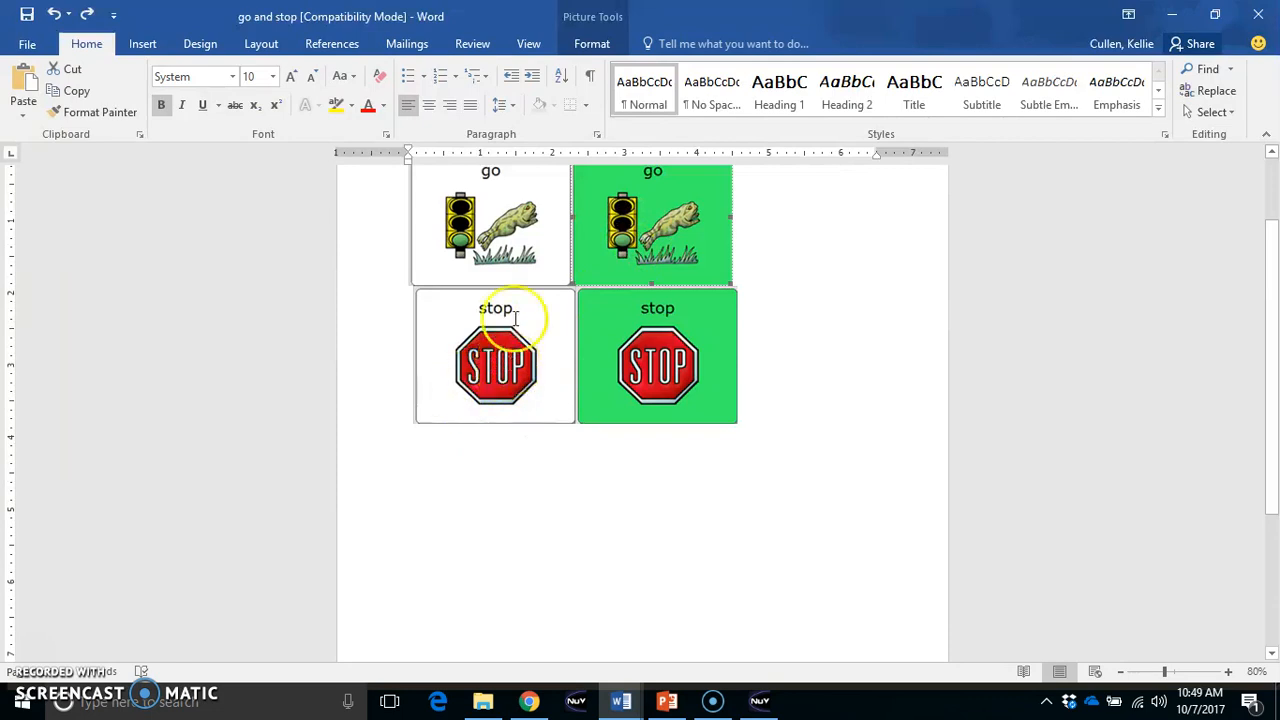
# Shrink the white stop icon to about 1.3 in wide and the white go icon to about 1.5 in wide
pyautogui.click(486, 388)
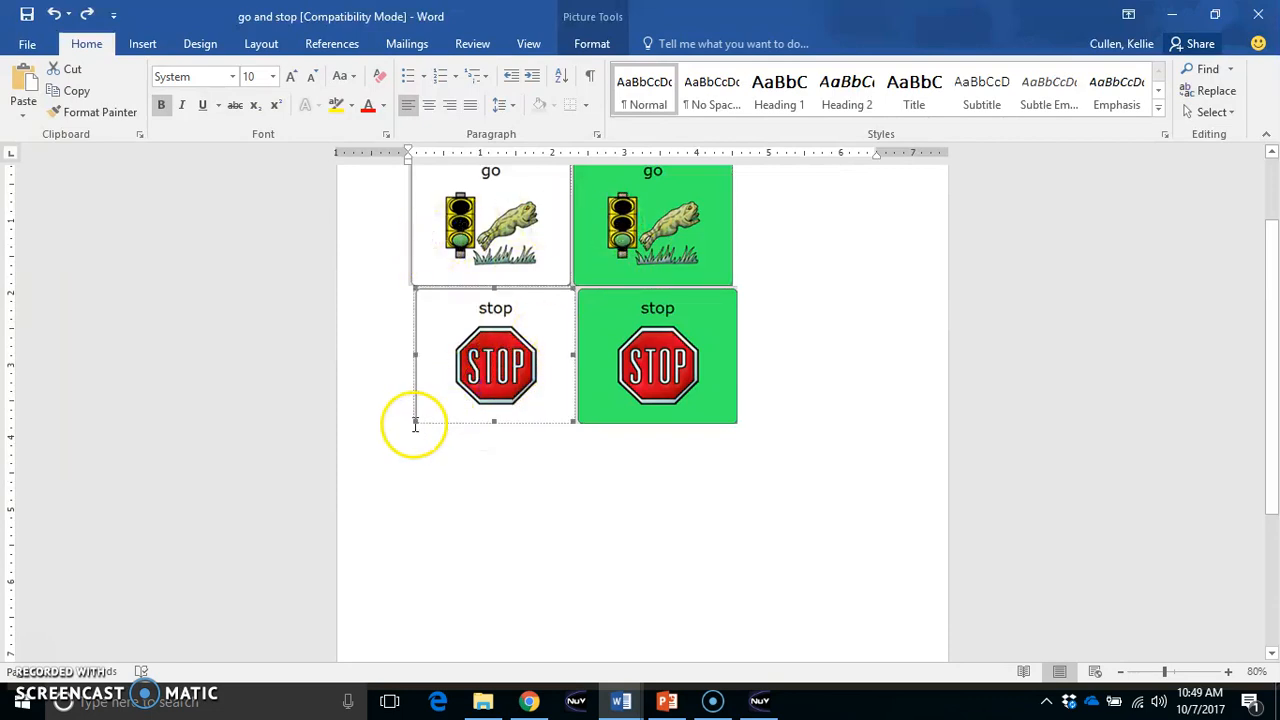
pyautogui.moveTo(416, 421); pyautogui.dragTo(517, 363)
pyautogui.click(467, 393)
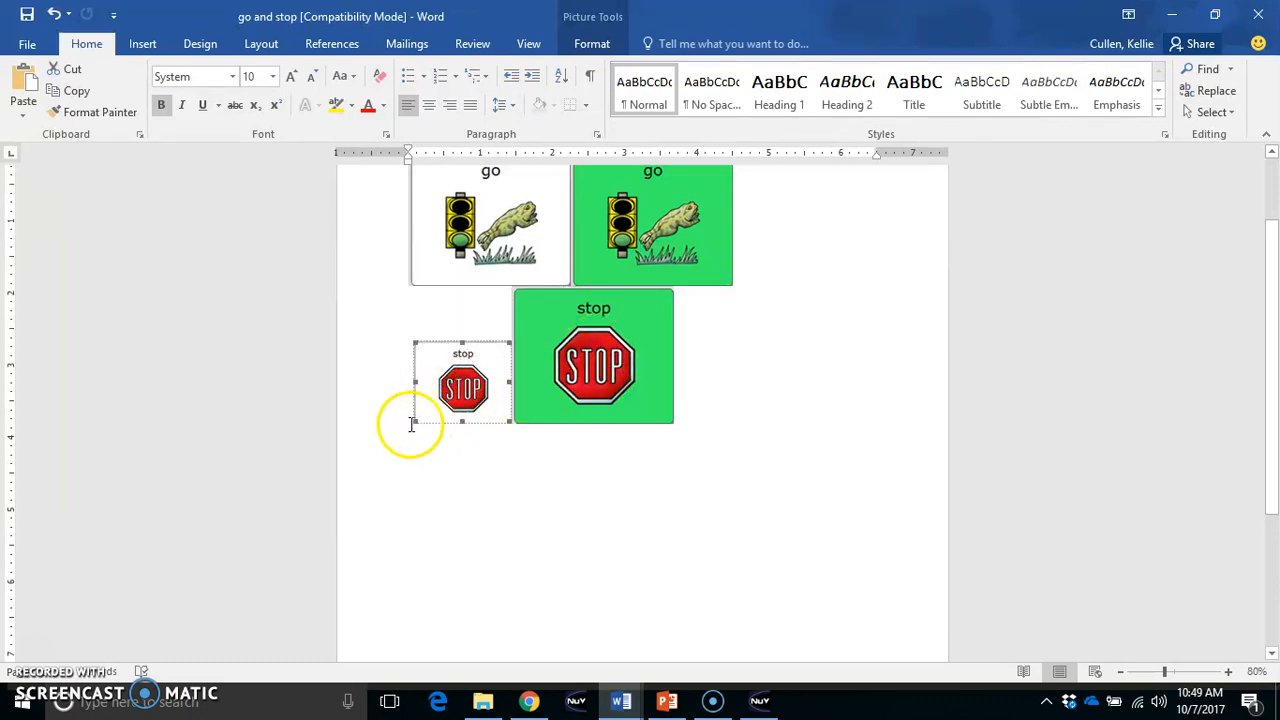
pyautogui.click(458, 256)
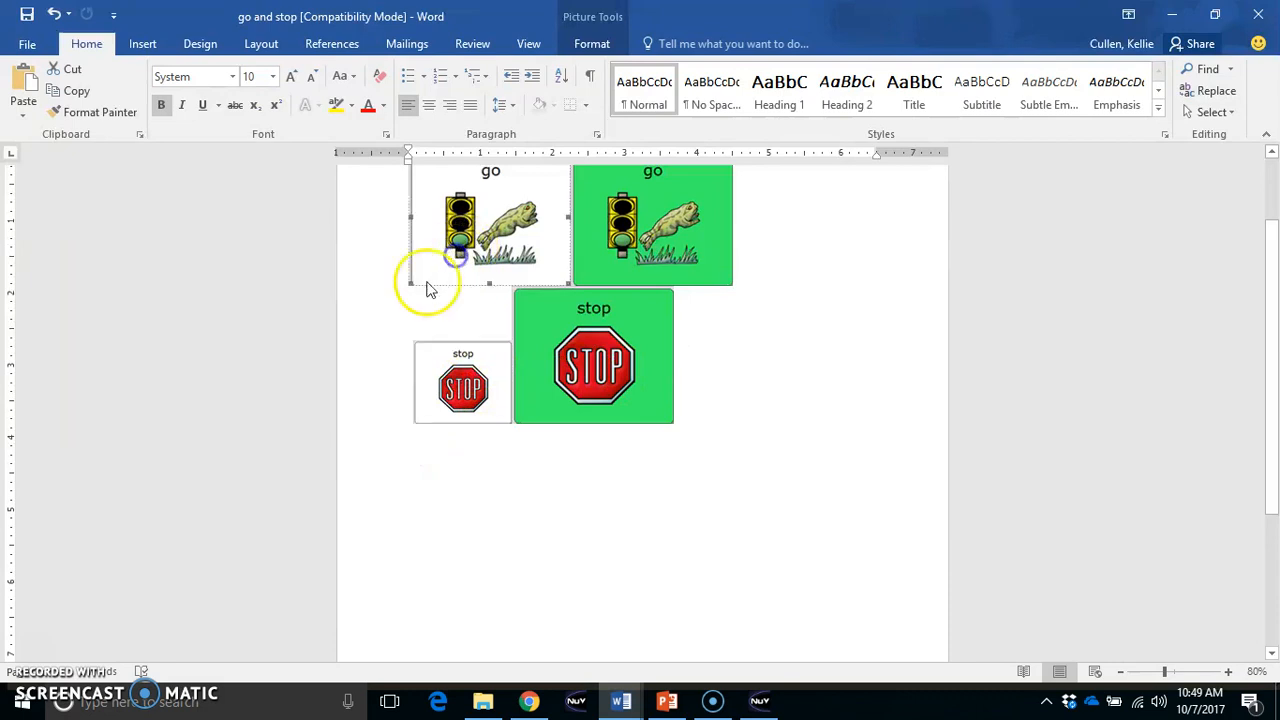
pyautogui.moveTo(413, 281); pyautogui.dragTo(521, 238)
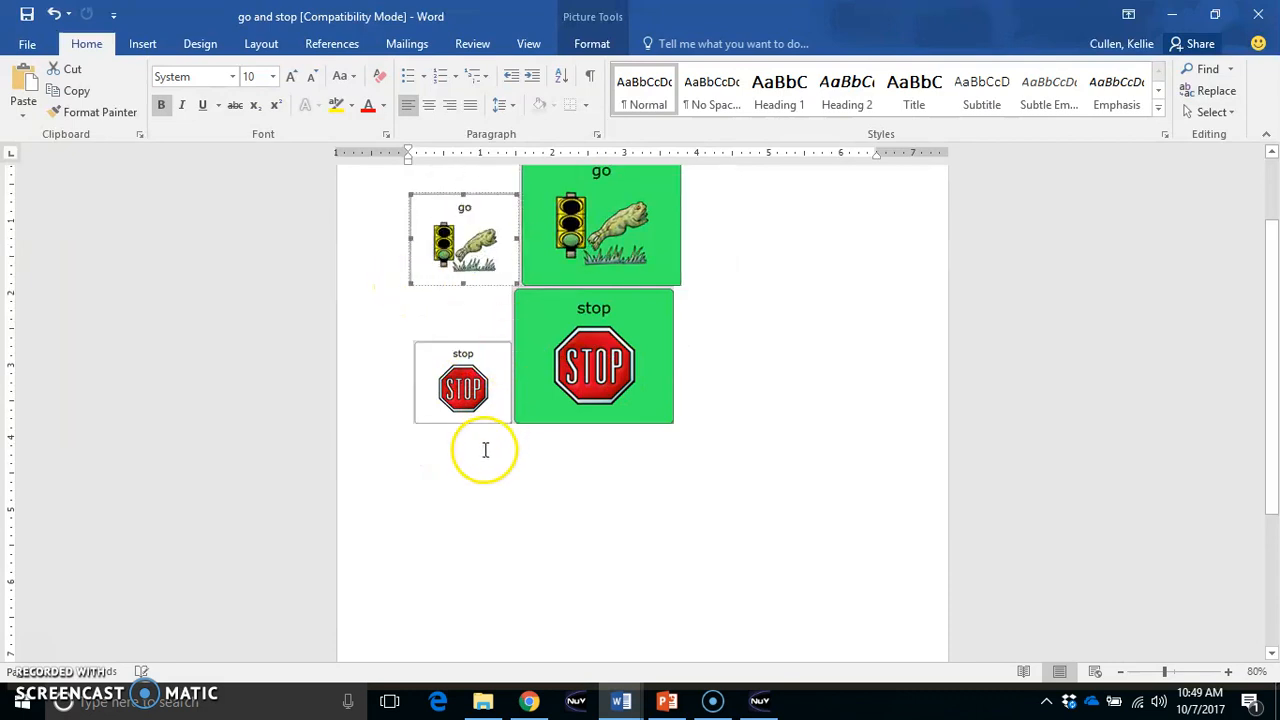
# Close the "go and stop" document
pyautogui.click(1258, 14)
pyautogui.click(640, 386)
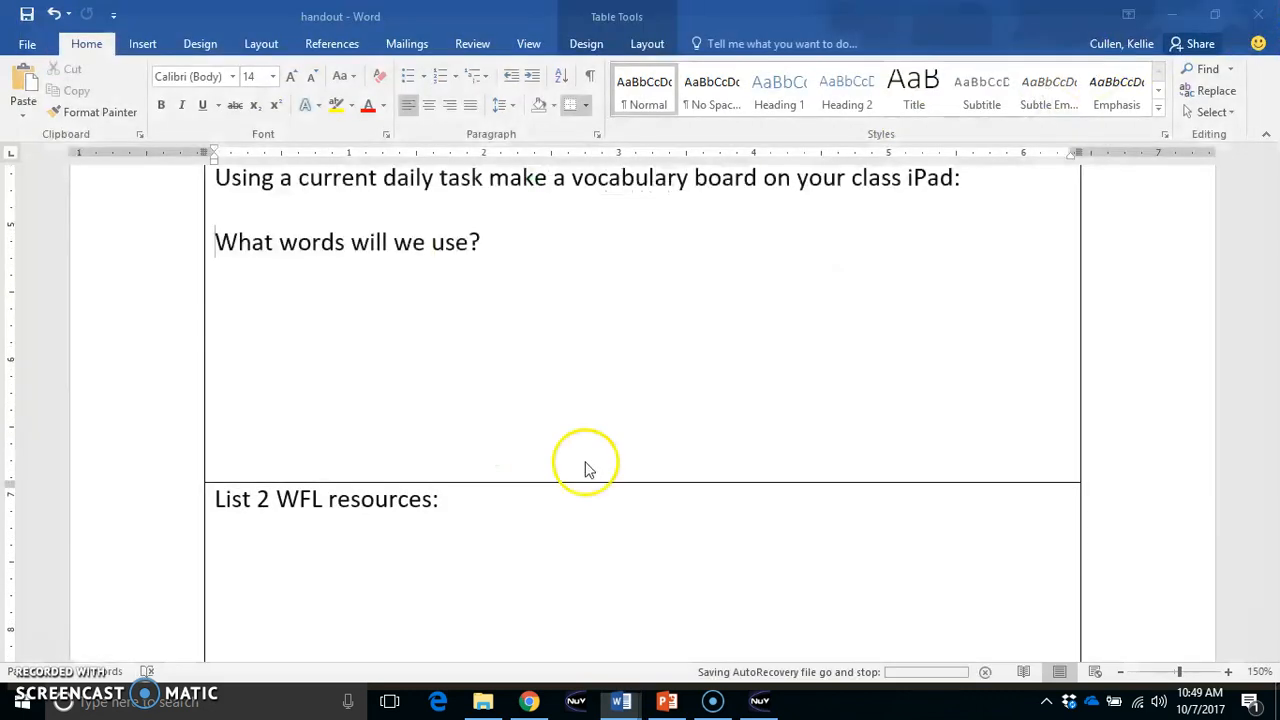
# Switch to NuVoice and return from the Write with Icons page to the emulator
pyautogui.click(759, 702)
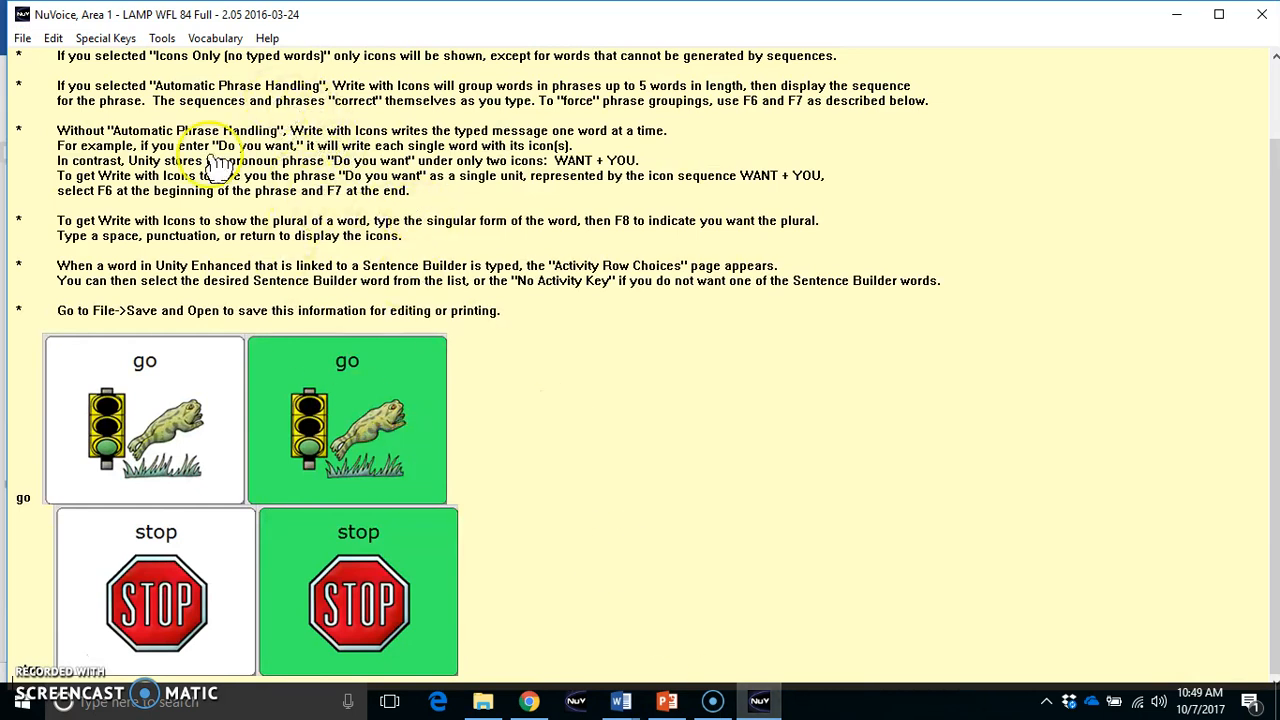
pyautogui.click(214, 40)
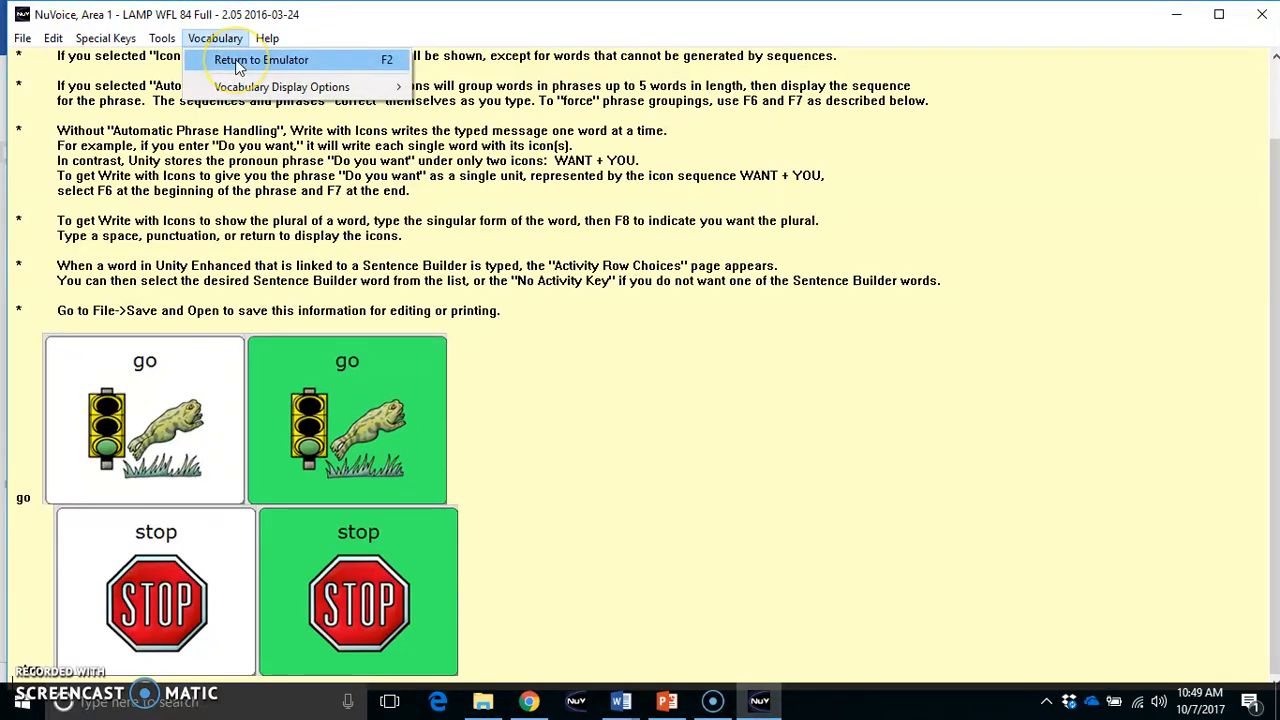
pyautogui.click(239, 64)
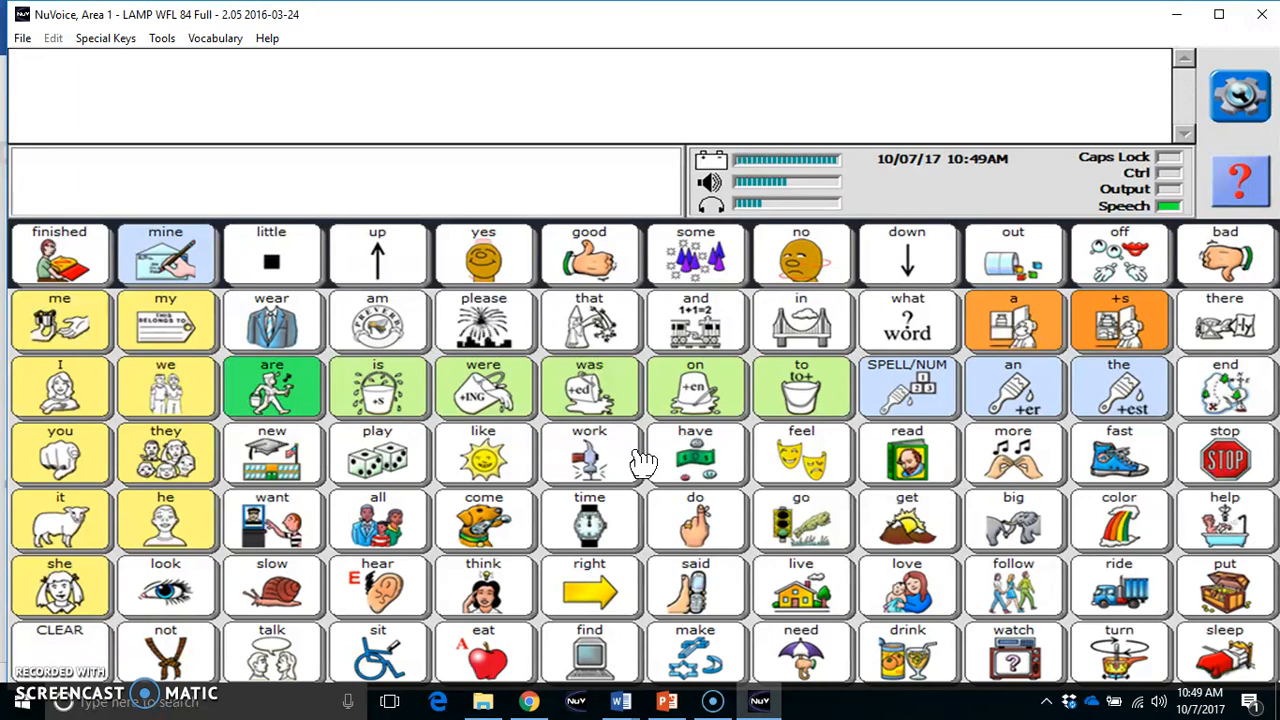
# Open the SNA/DES food page under eat and examine where the snack and dessert words are located
pyautogui.click(483, 658)
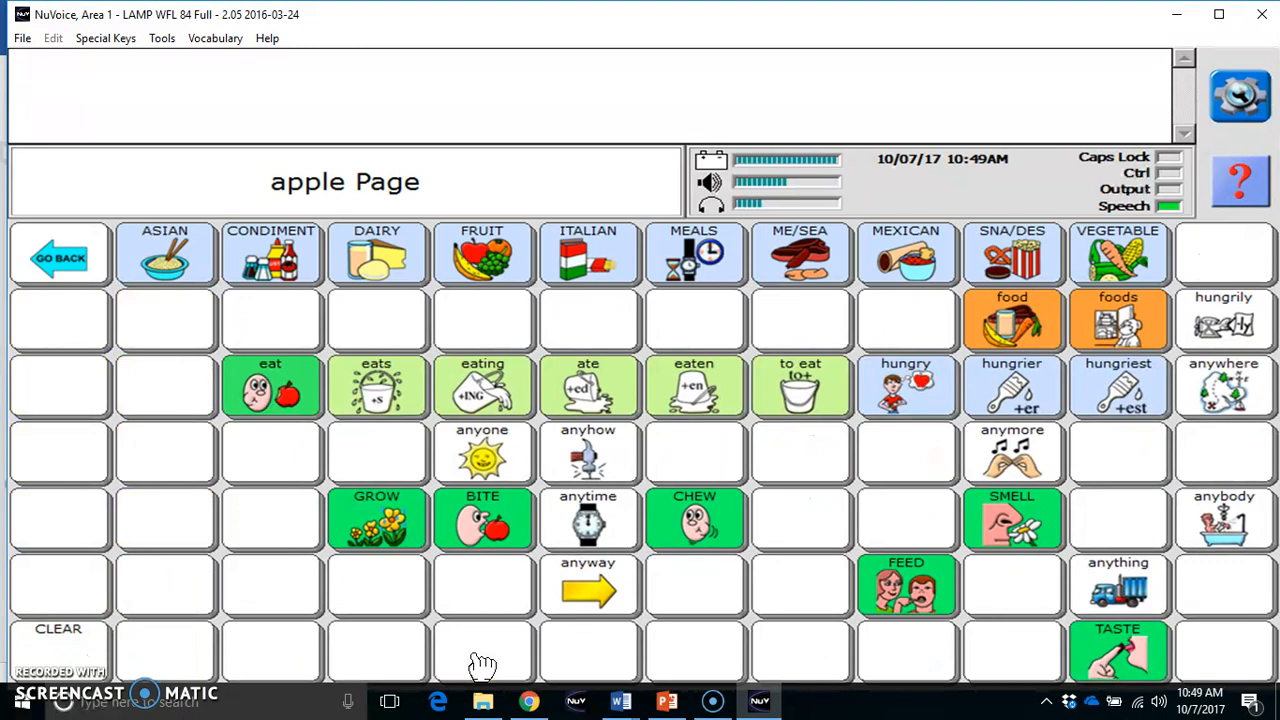
pyautogui.click(1012, 260)
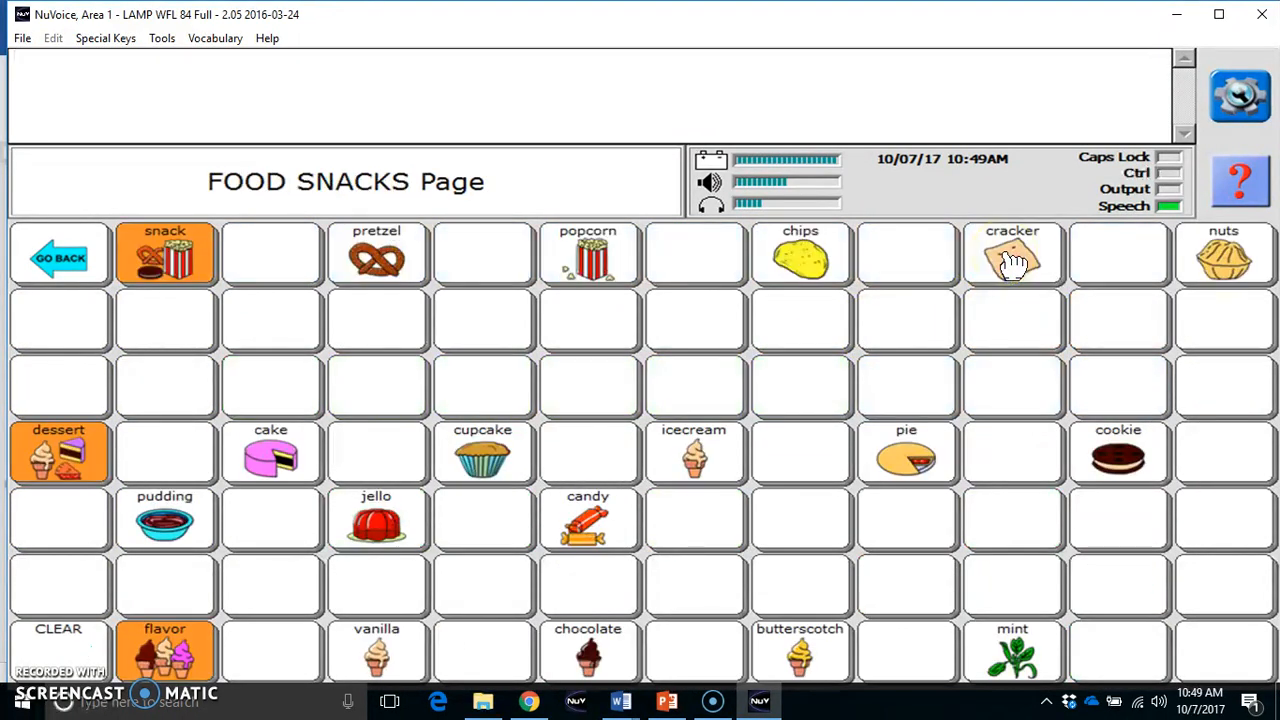
pyautogui.click(608, 288)
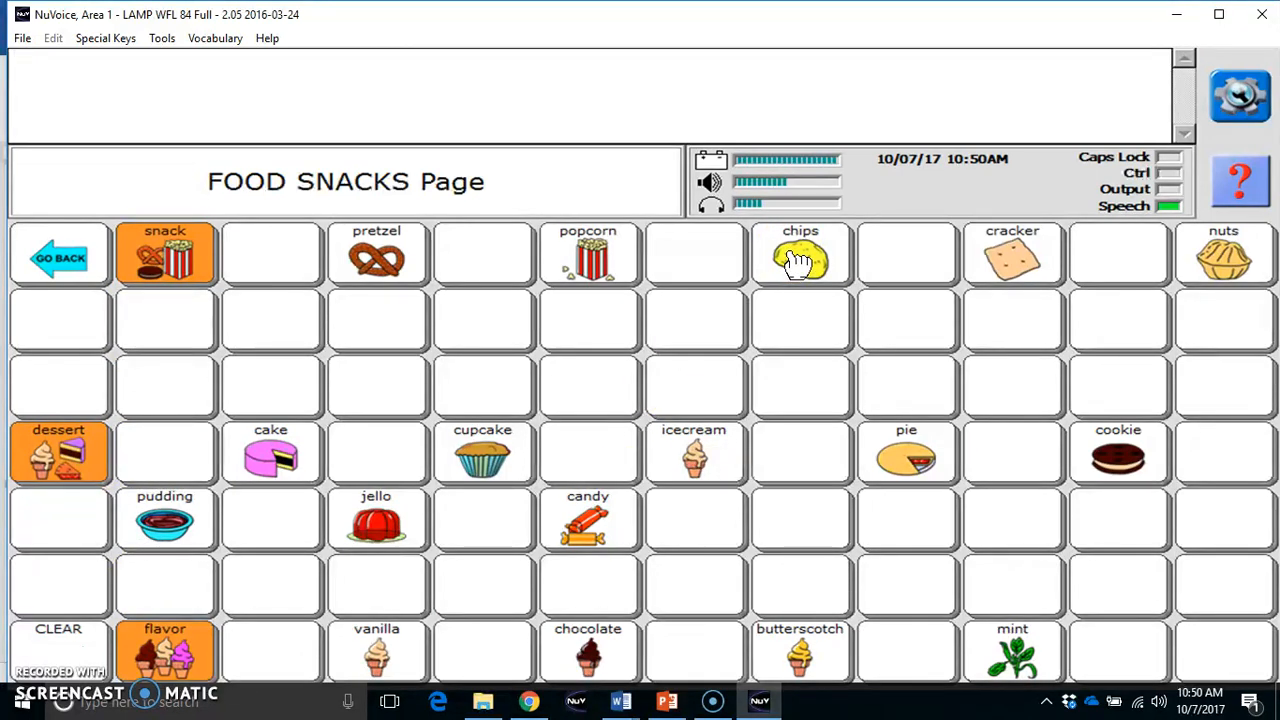
pyautogui.click(1138, 462)
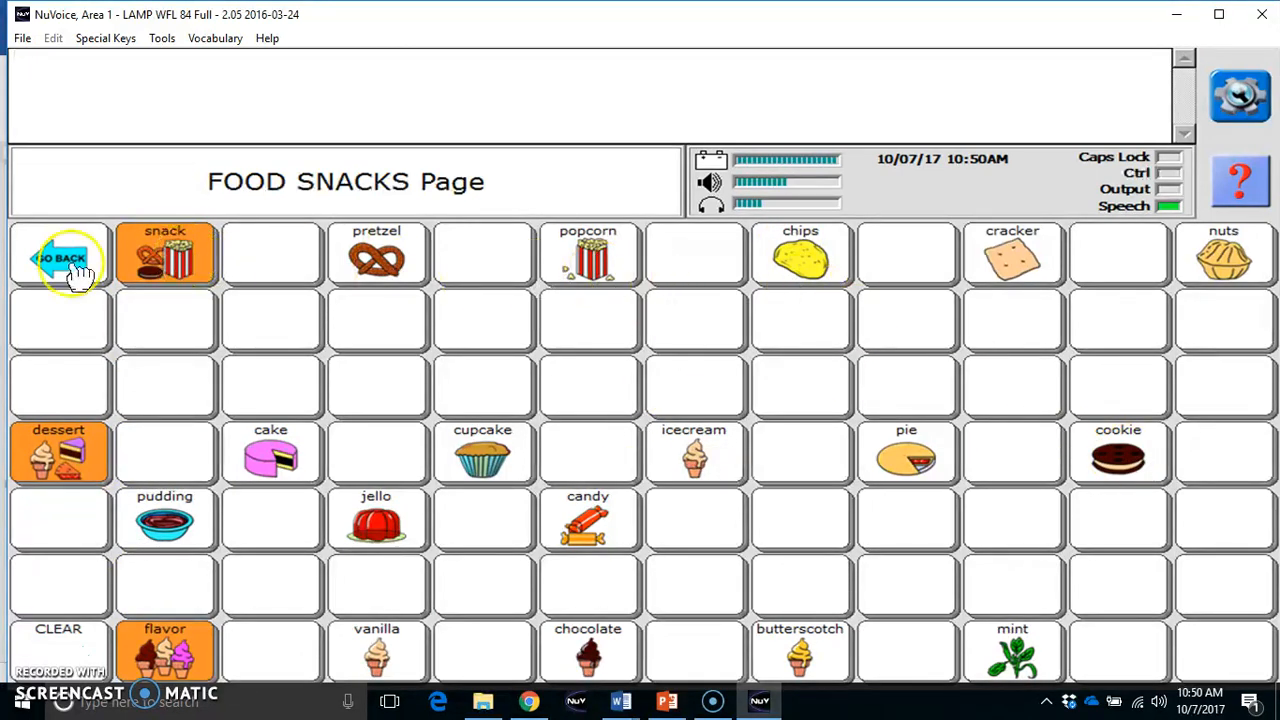
# Start a new Write with Icons page with icons drawn at actual size
pyautogui.click(212, 40)
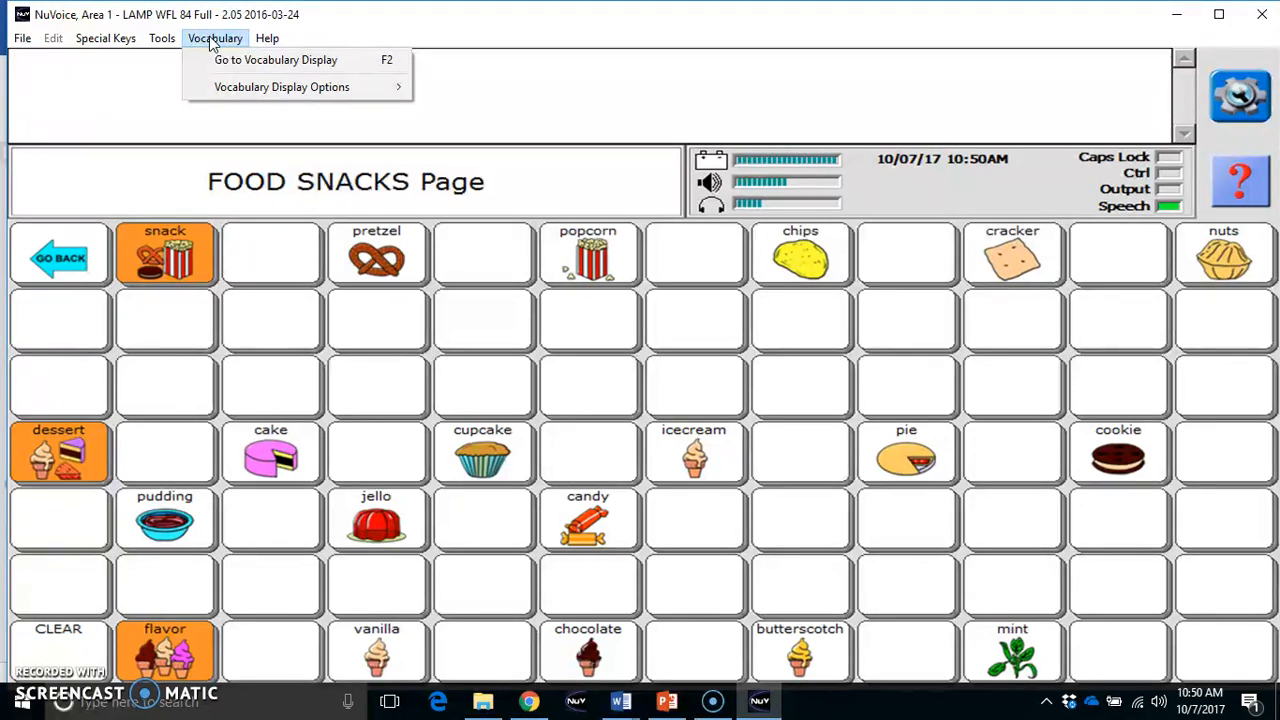
pyautogui.click(238, 89)
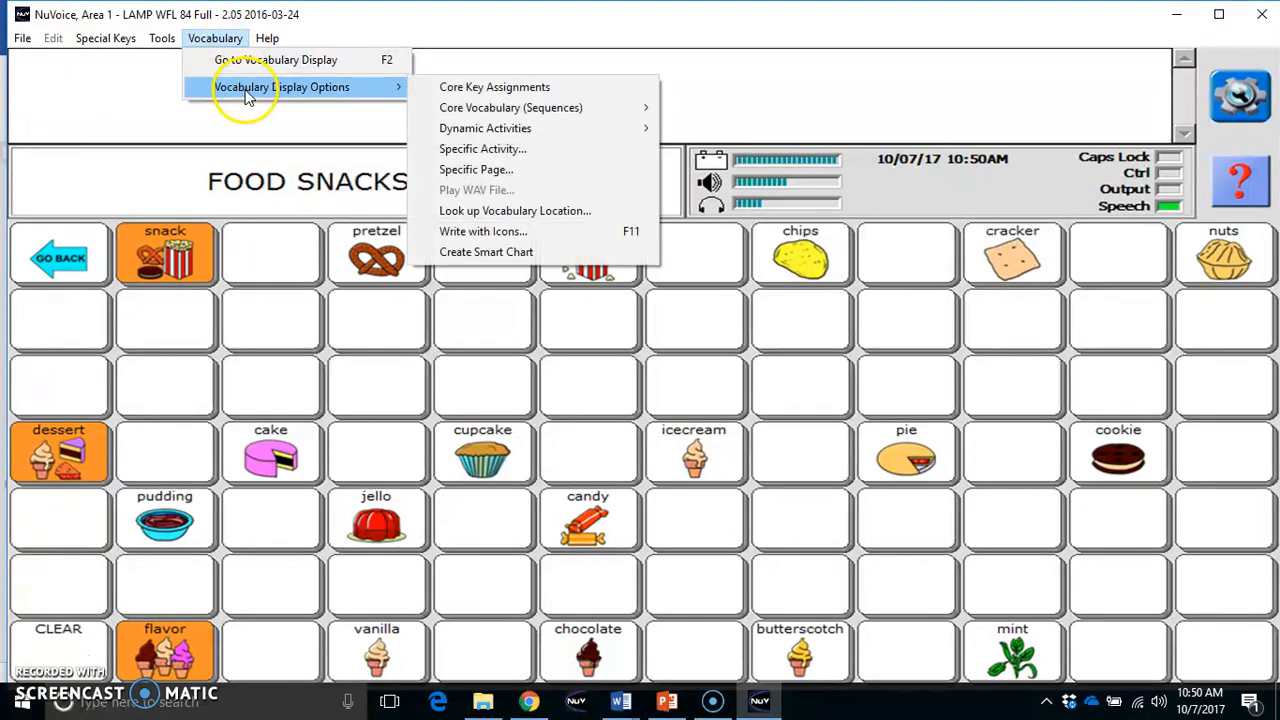
pyautogui.click(508, 240)
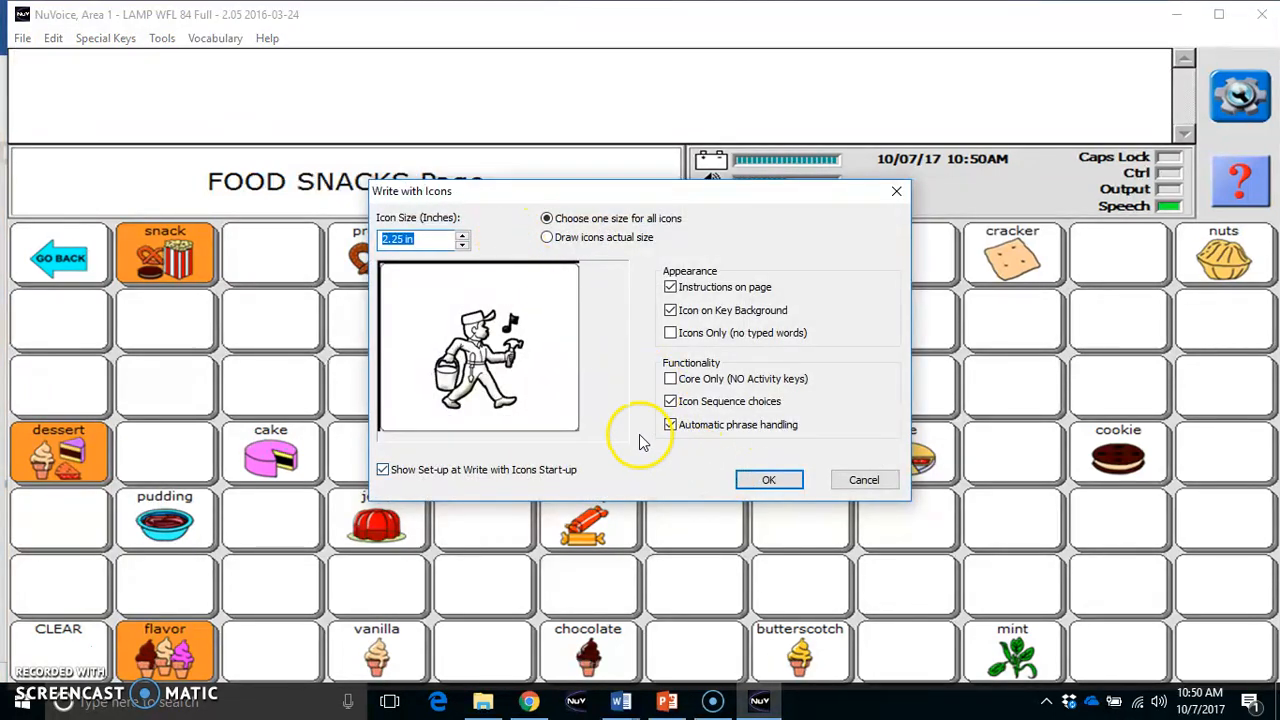
pyautogui.click(547, 238)
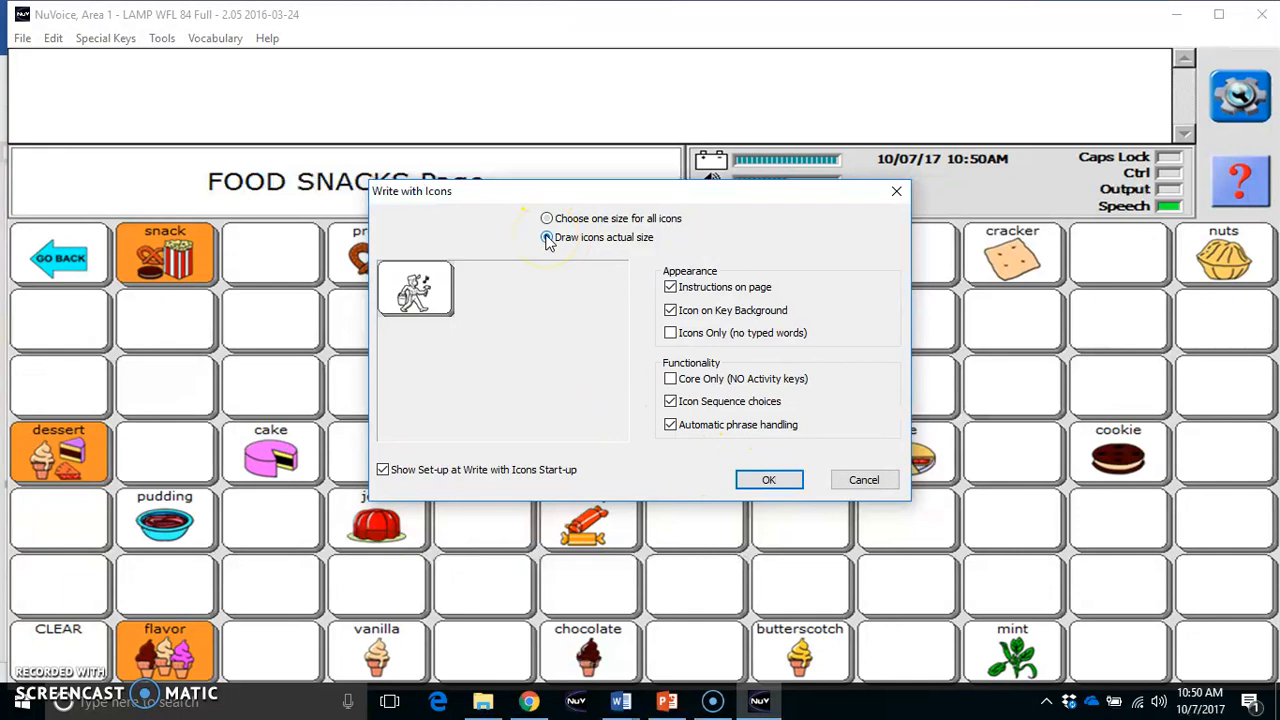
pyautogui.click(768, 486)
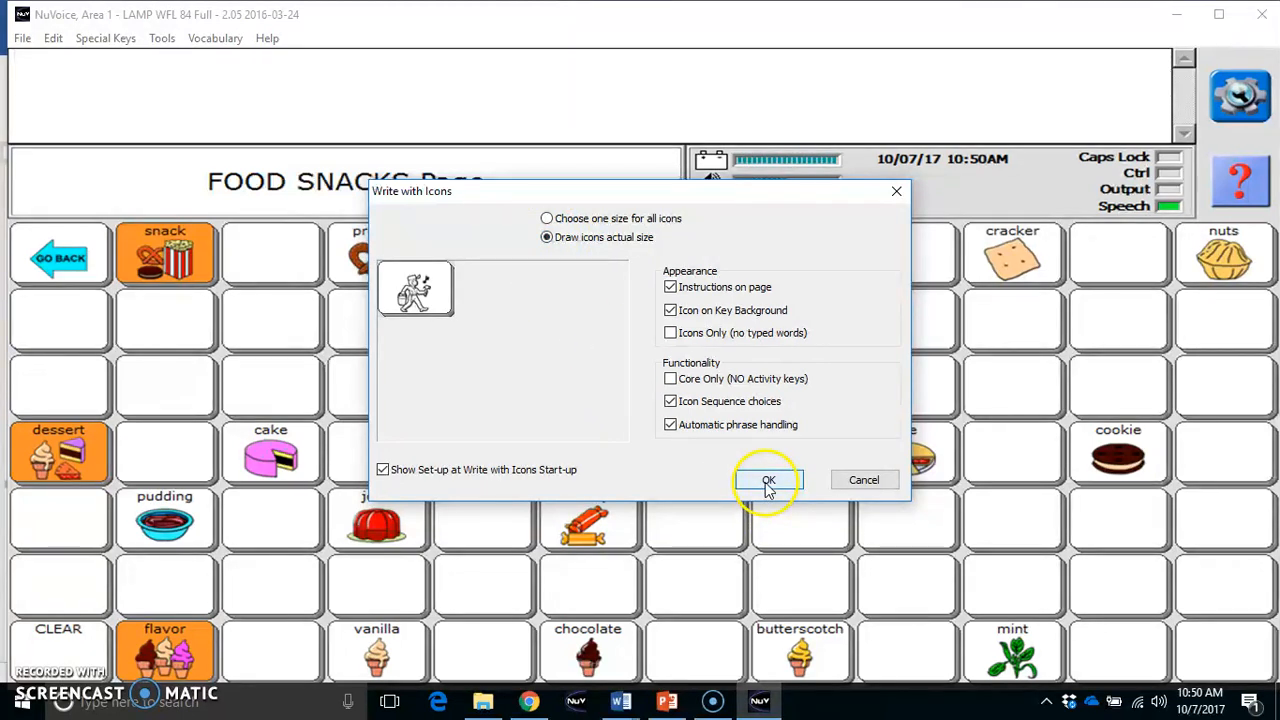
pyautogui.click(768, 484)
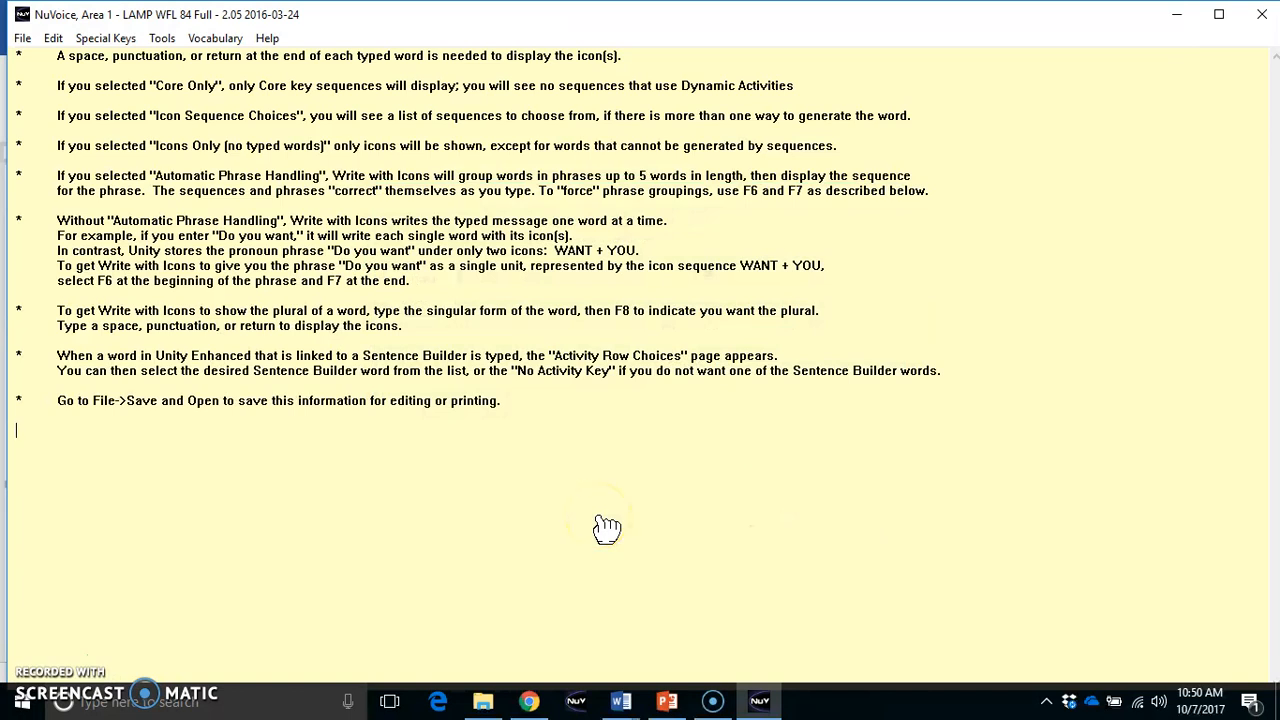
# Write "cookie" and "chips" on the first line to generate their icon sequences
pyautogui.write('cookie ')
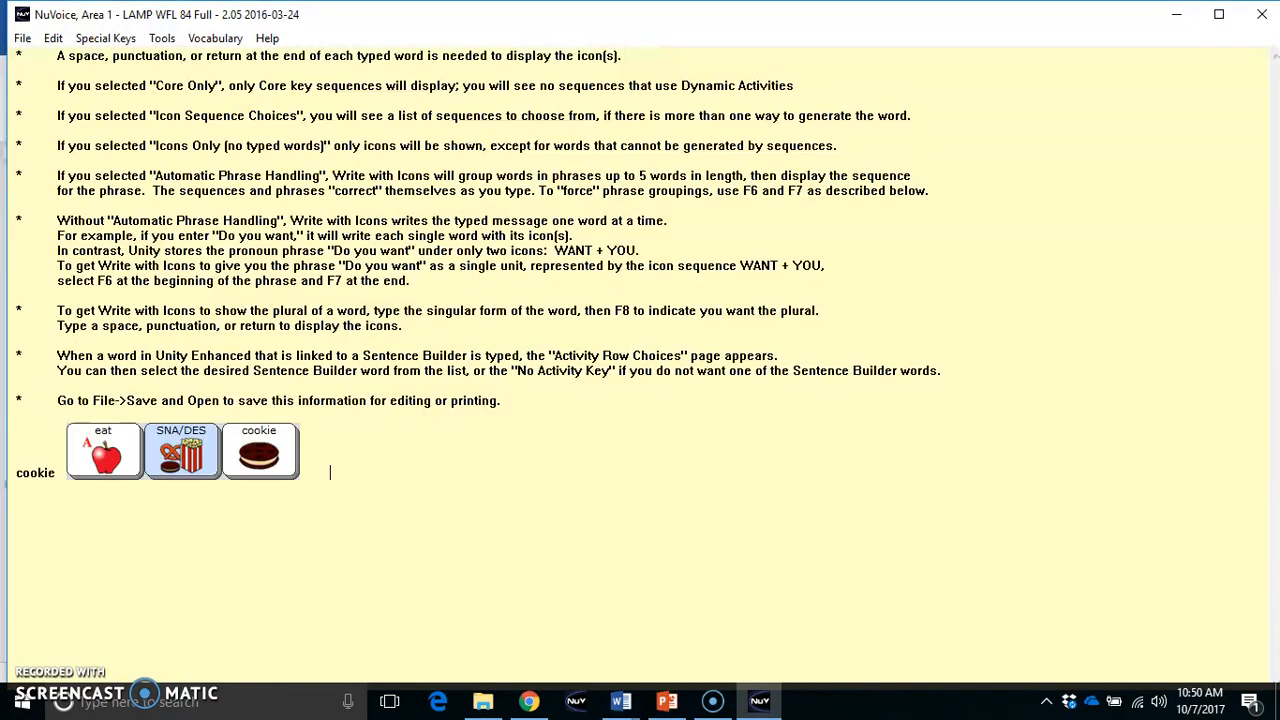
pyautogui.write('chips')
pyautogui.press('Return')
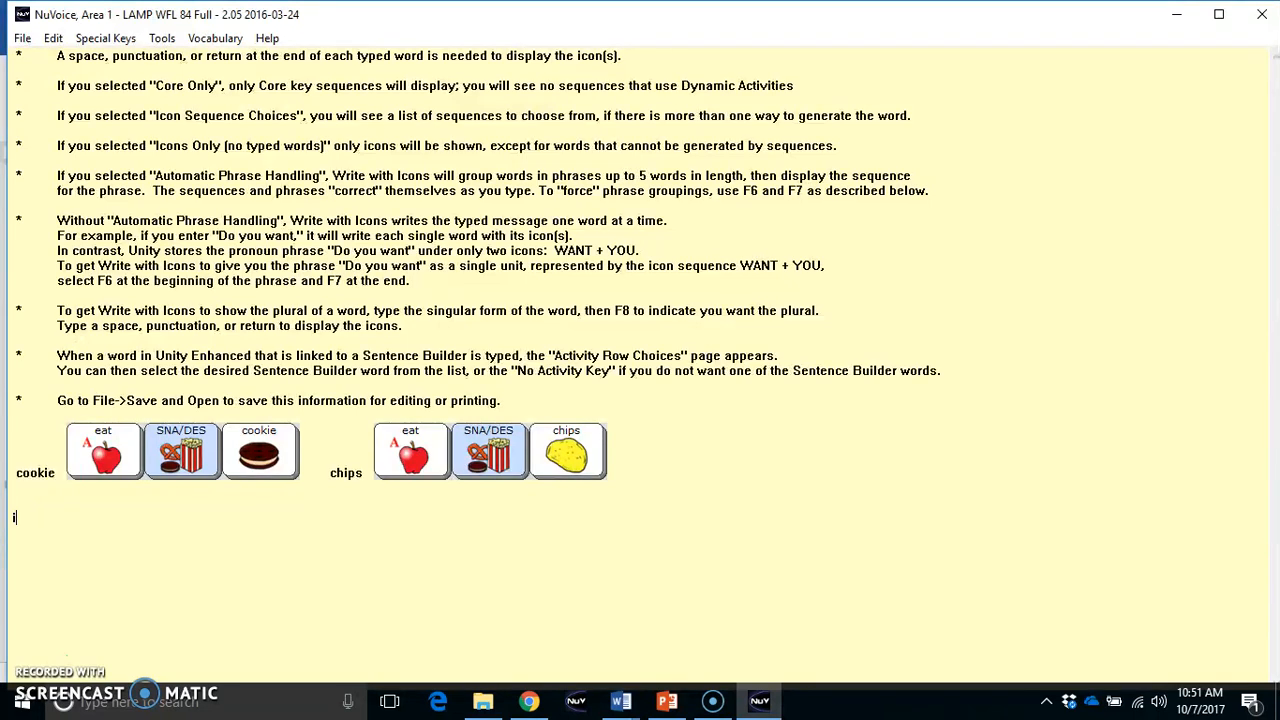
# Begin the second line with "i", using the icon sequence made of two I icons
pyautogui.press('space')
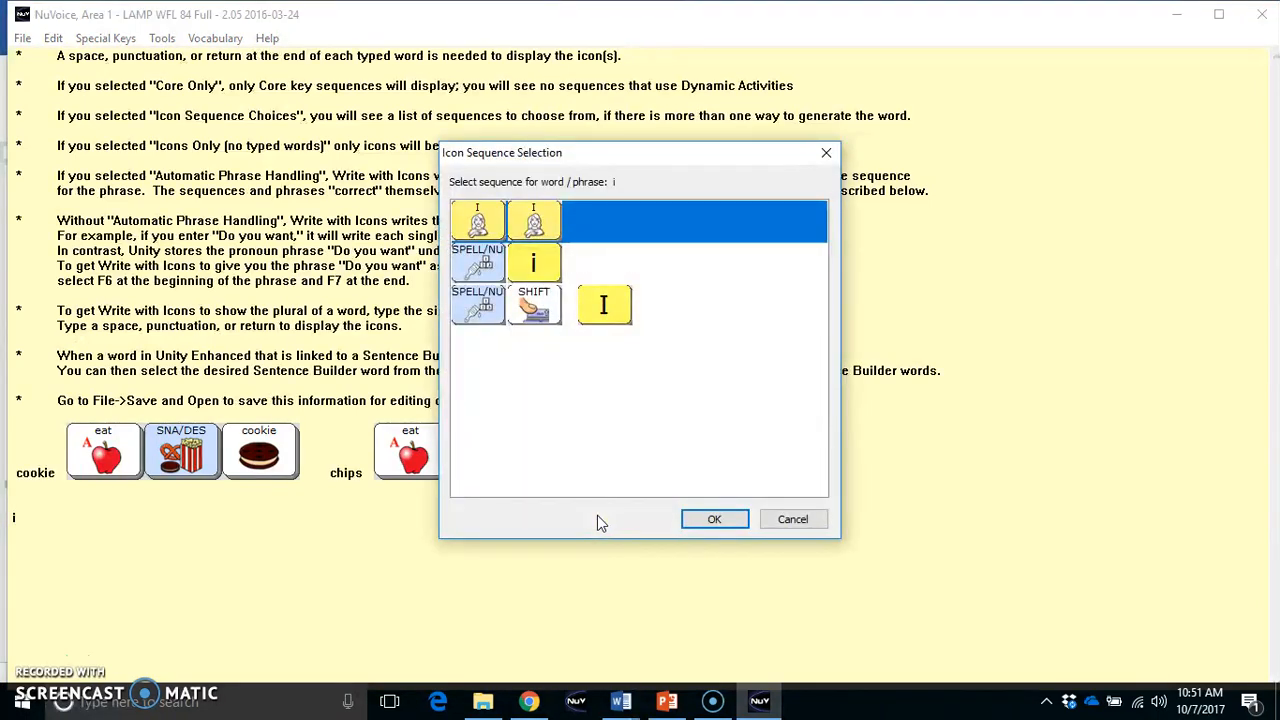
pyautogui.click(588, 421)
pyautogui.click(716, 520)
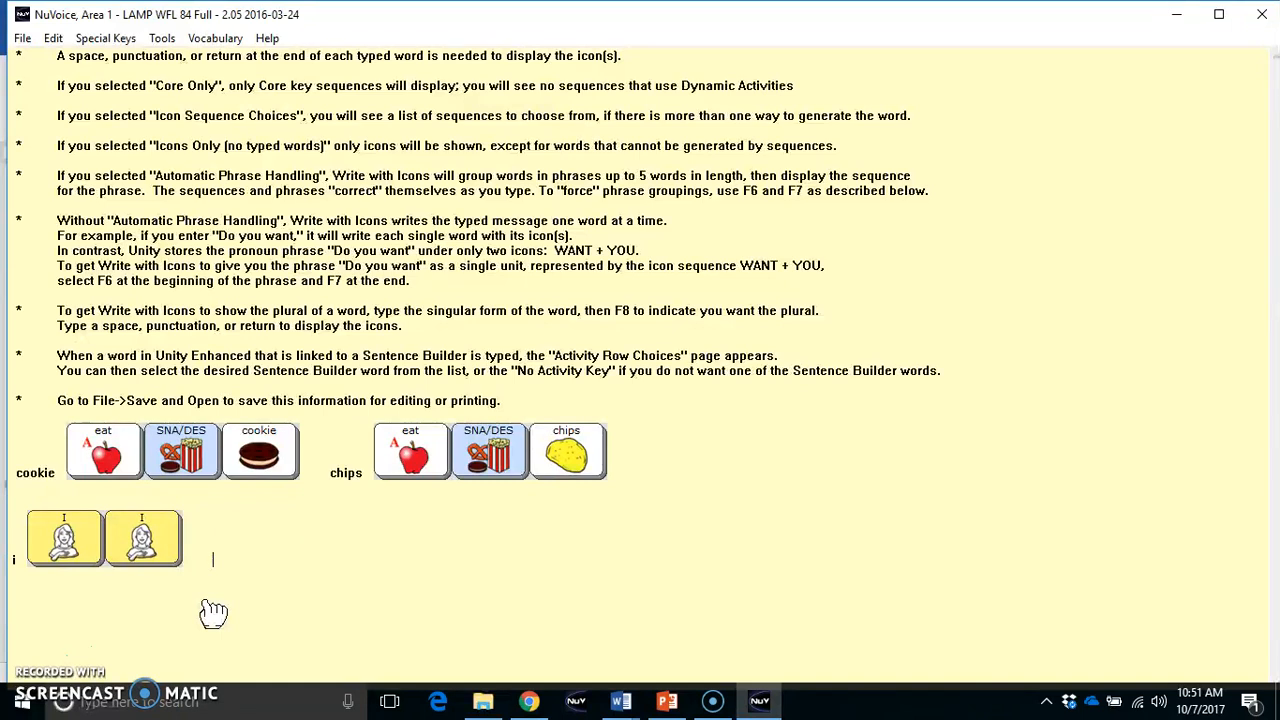
# Complete the sentence with "want", "cookie" and "please", declining the combined "I want" icon sequence
pyautogui.write('want')
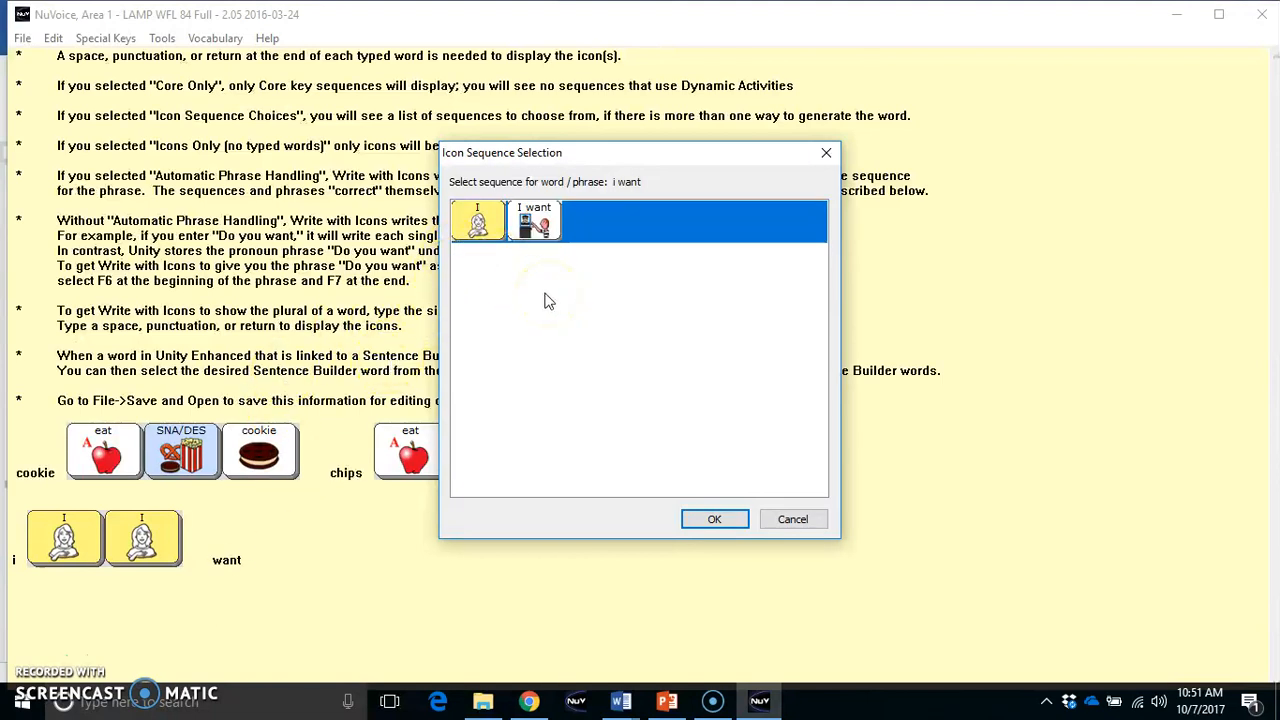
pyautogui.click(540, 226)
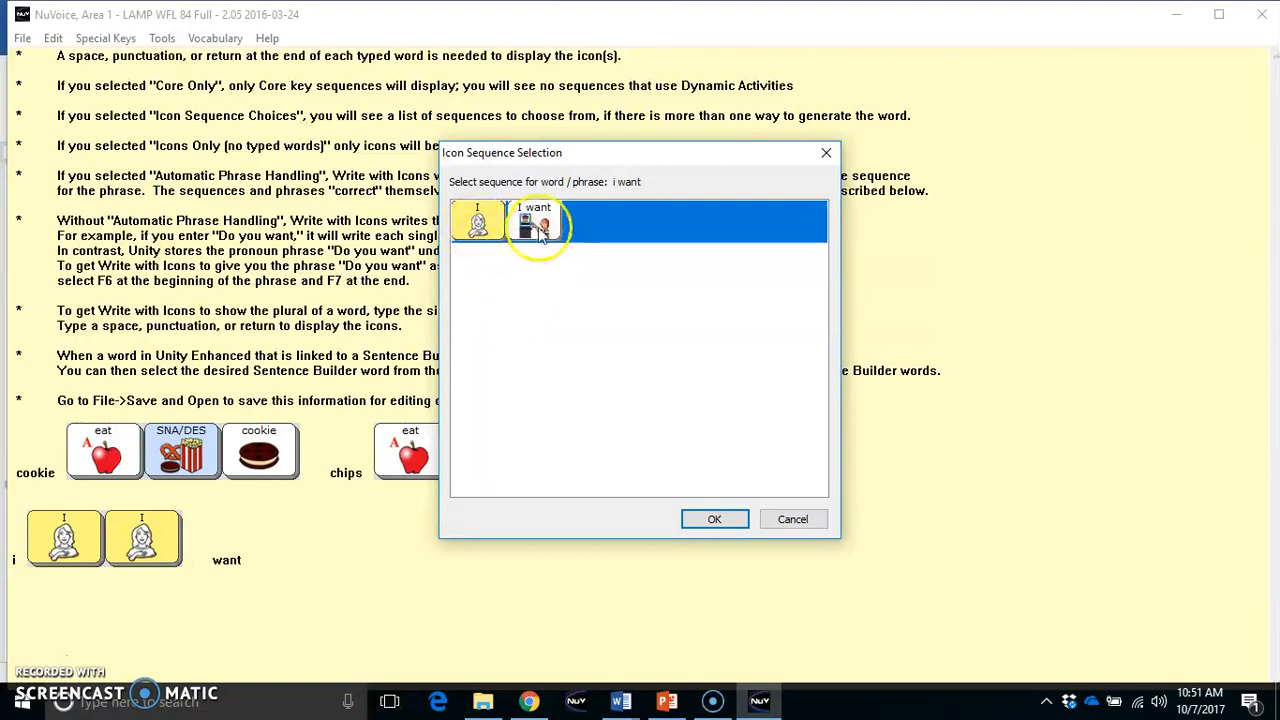
pyautogui.click(536, 226)
pyautogui.click(537, 281)
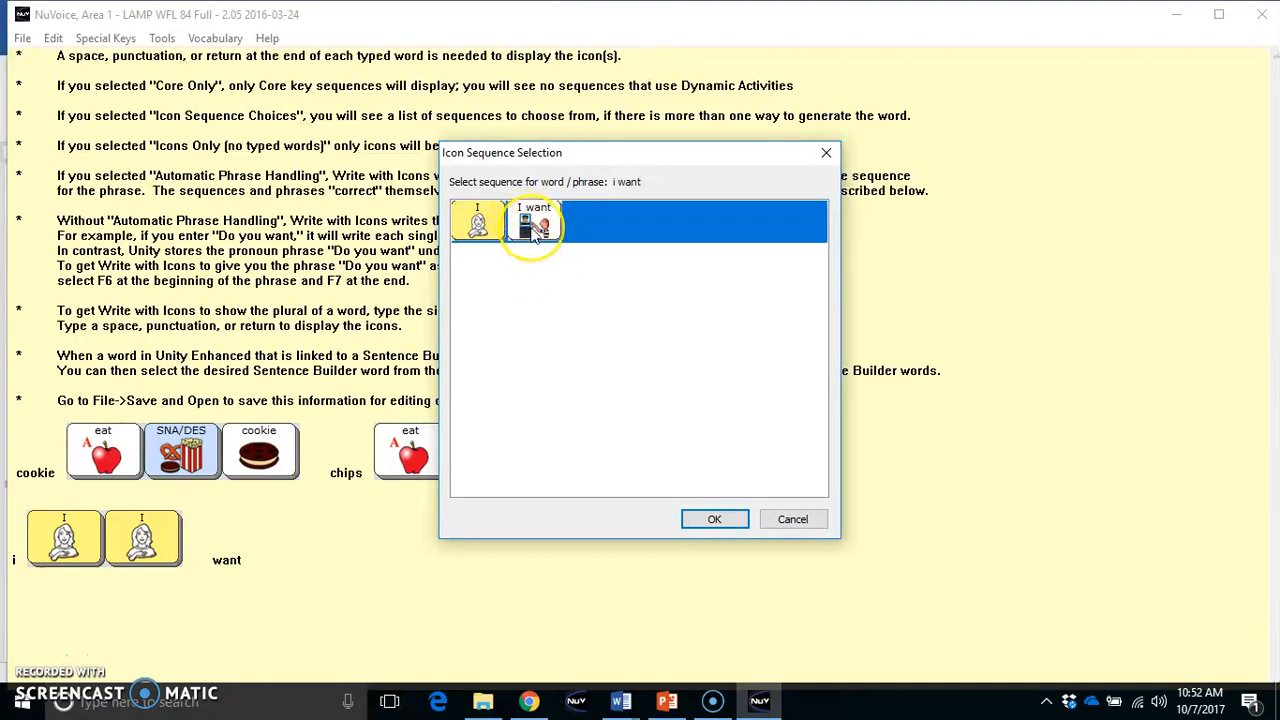
pyautogui.click(789, 521)
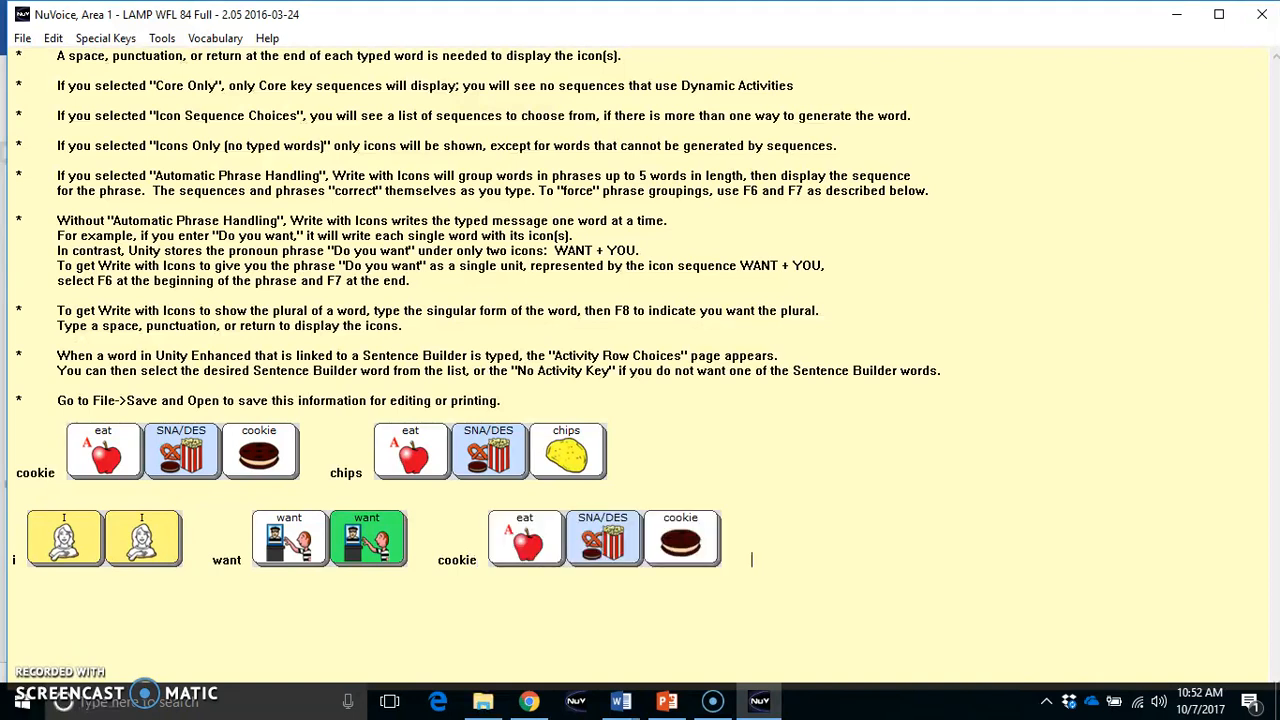
pyautogui.write('please')
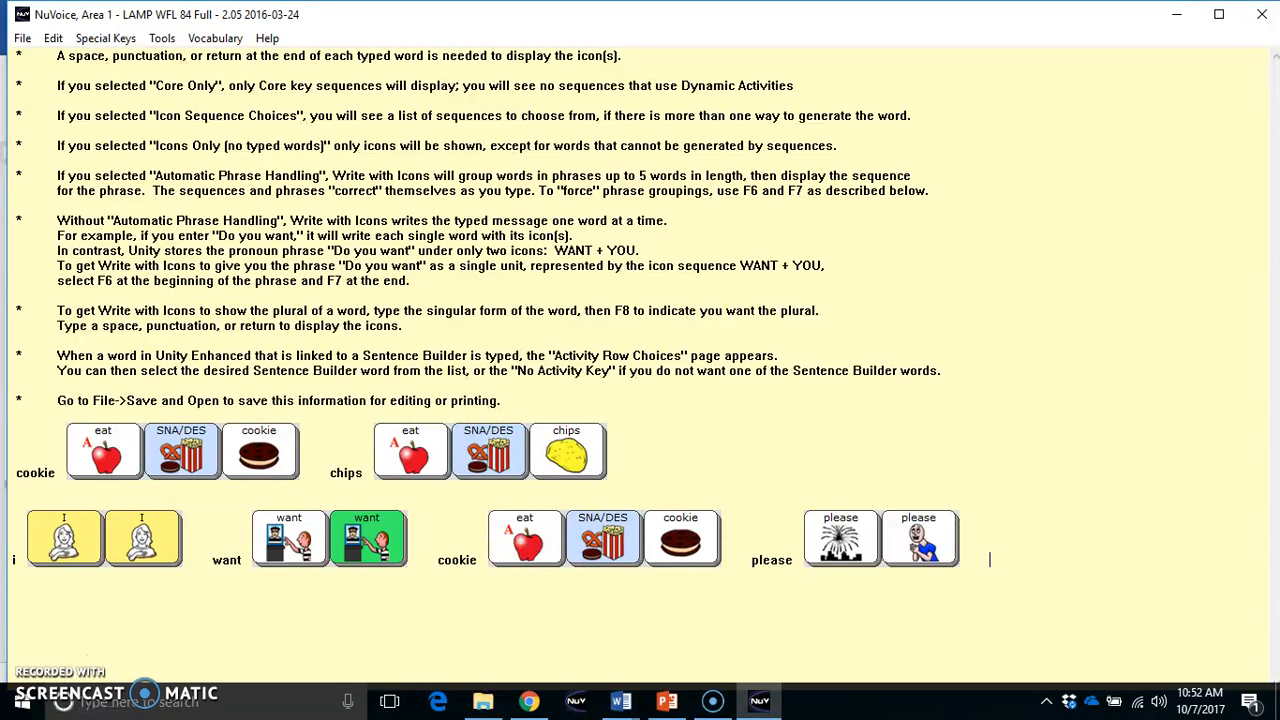
# Save the icon page to Downloads as the Rich Text file "snack time" and open it in Word
pyautogui.click(24, 38)
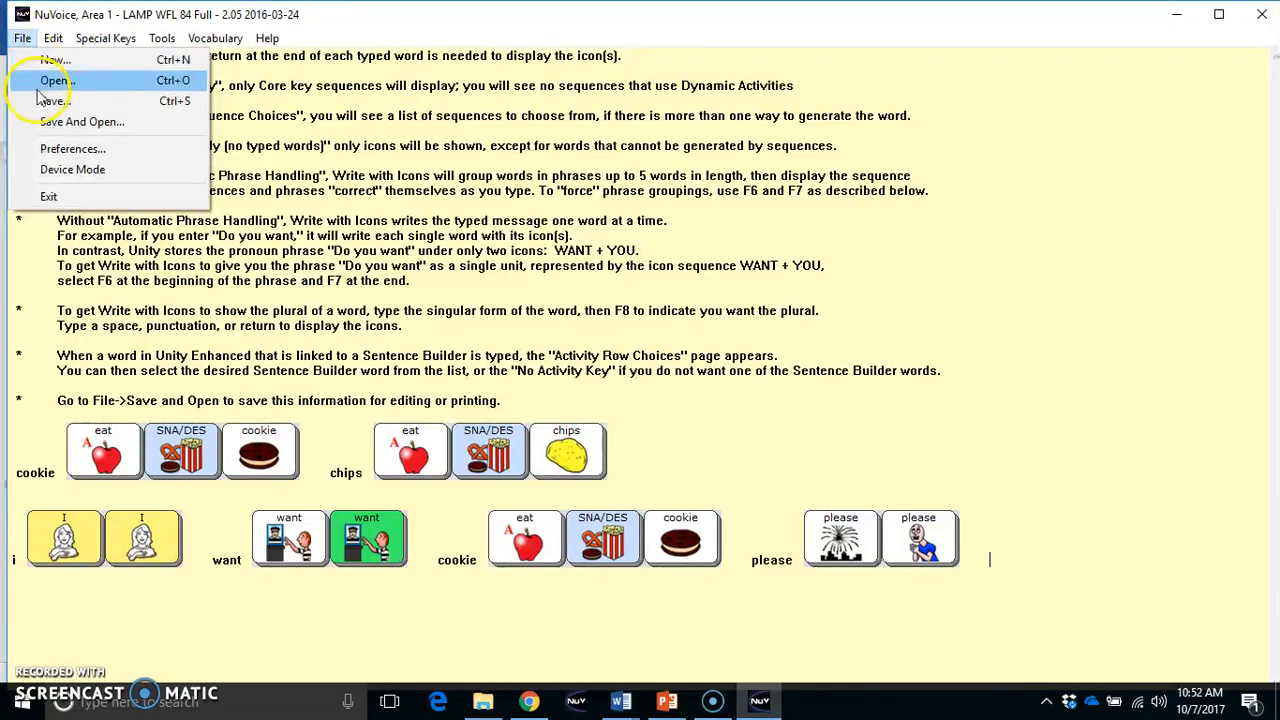
pyautogui.click(55, 122)
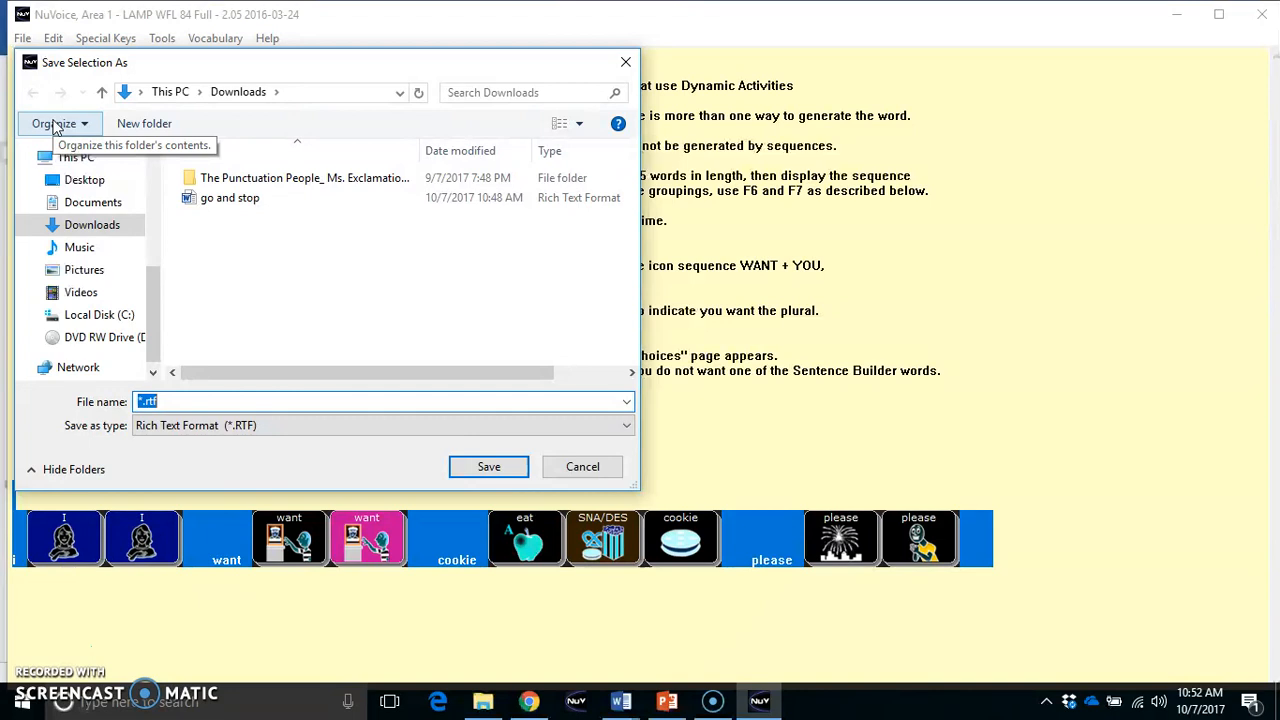
pyautogui.write('snack')
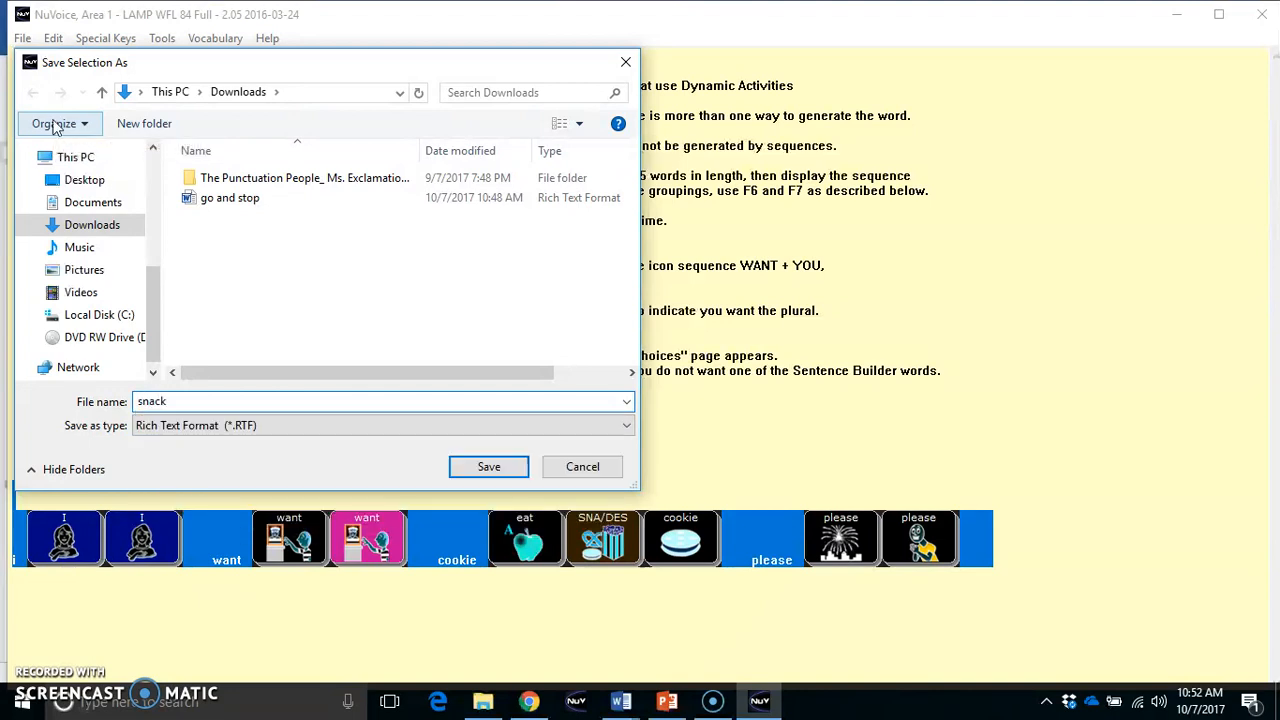
pyautogui.press('Return')
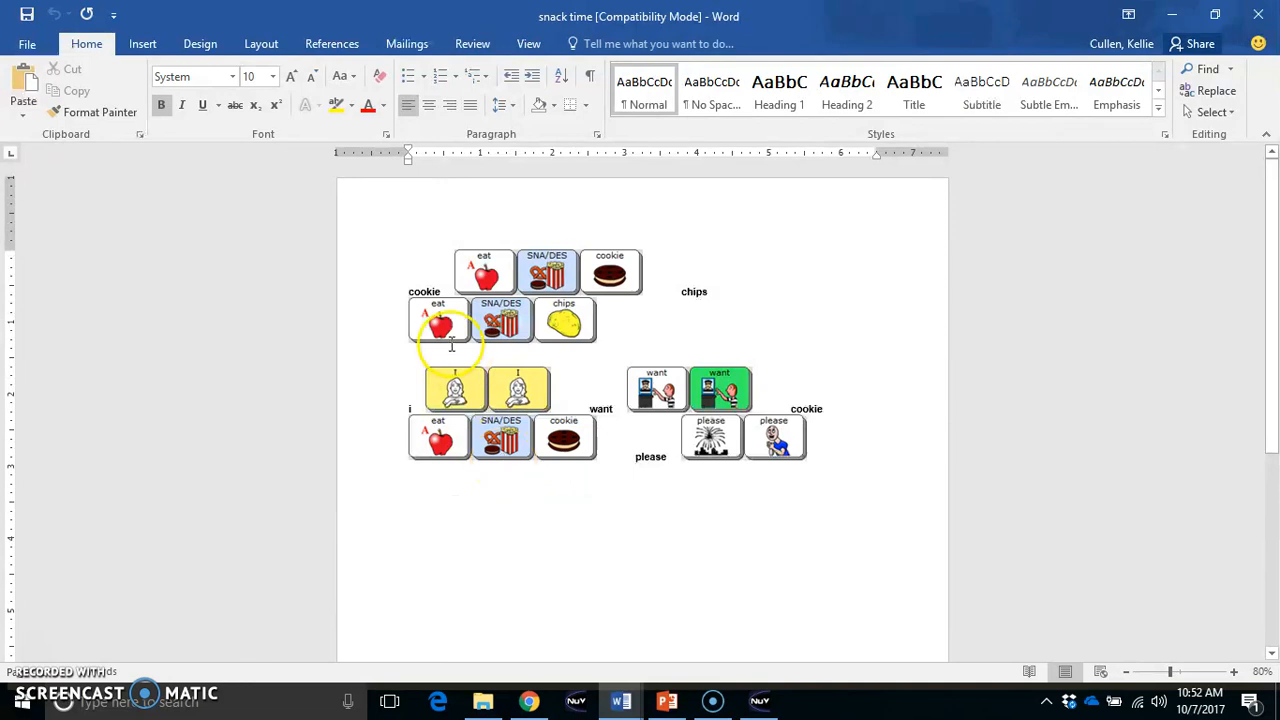
# Delete the typed words "cookie" and "chips" beside the icons on the first line
pyautogui.doubleClick(422, 289)
pyautogui.press('Delete')
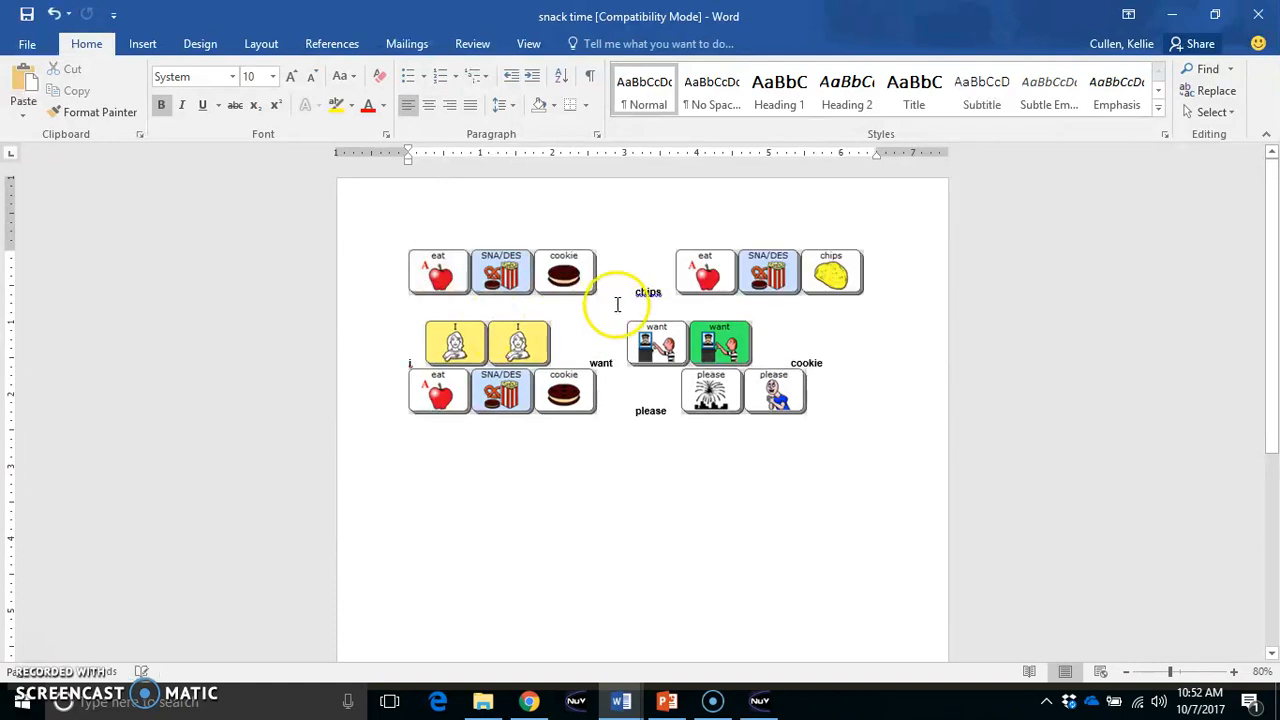
pyautogui.doubleClick(645, 292)
pyautogui.press('Delete')
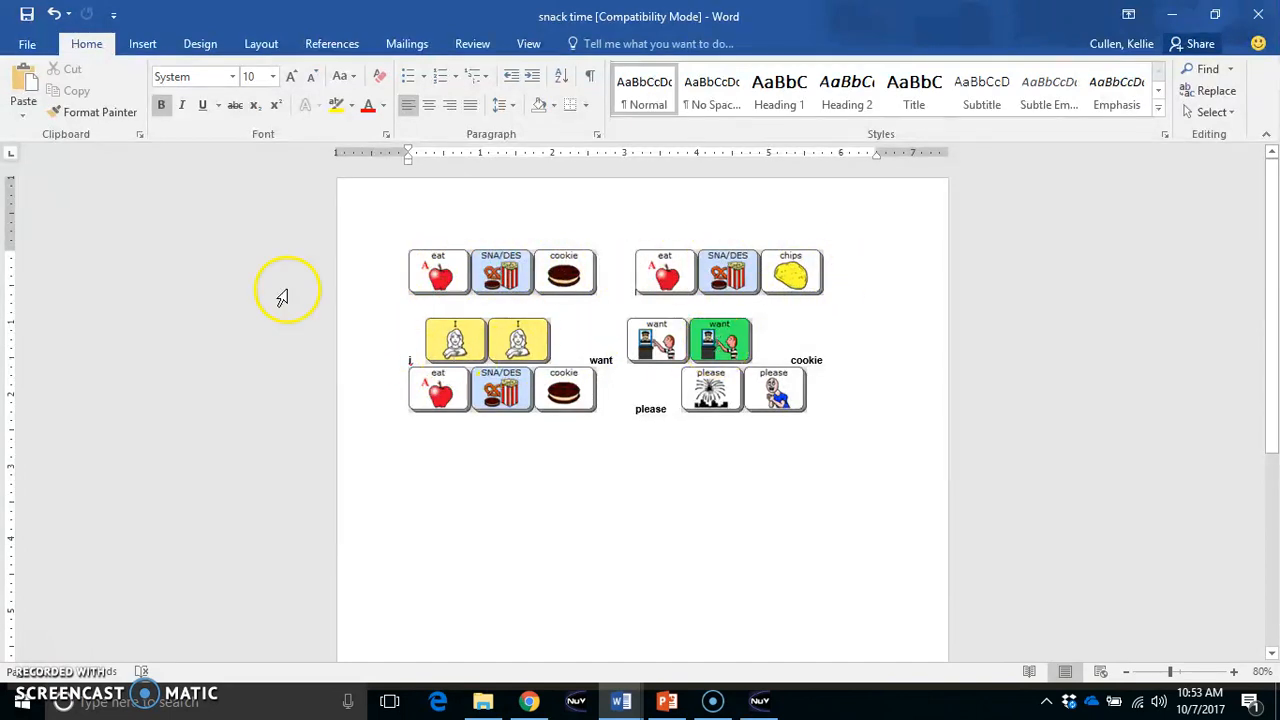
# Change the page orientation of the snack time document to landscape
pyautogui.click(258, 46)
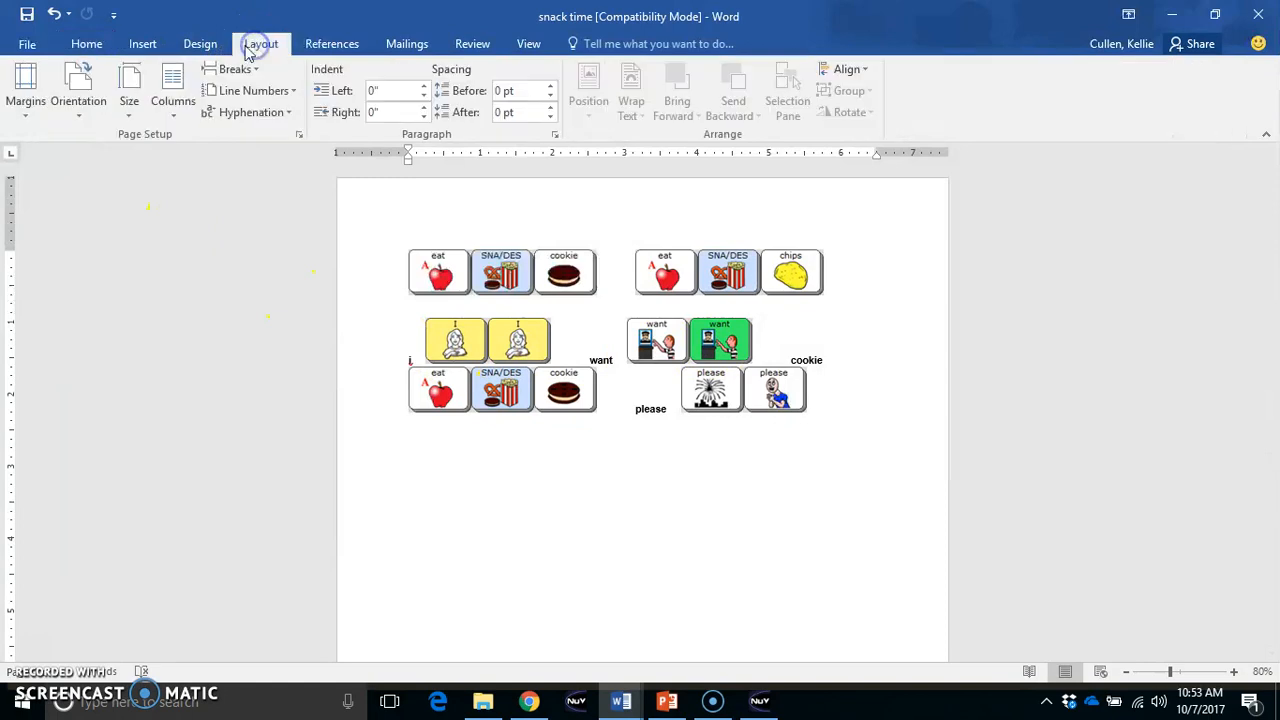
pyautogui.click(78, 95)
pyautogui.click(86, 196)
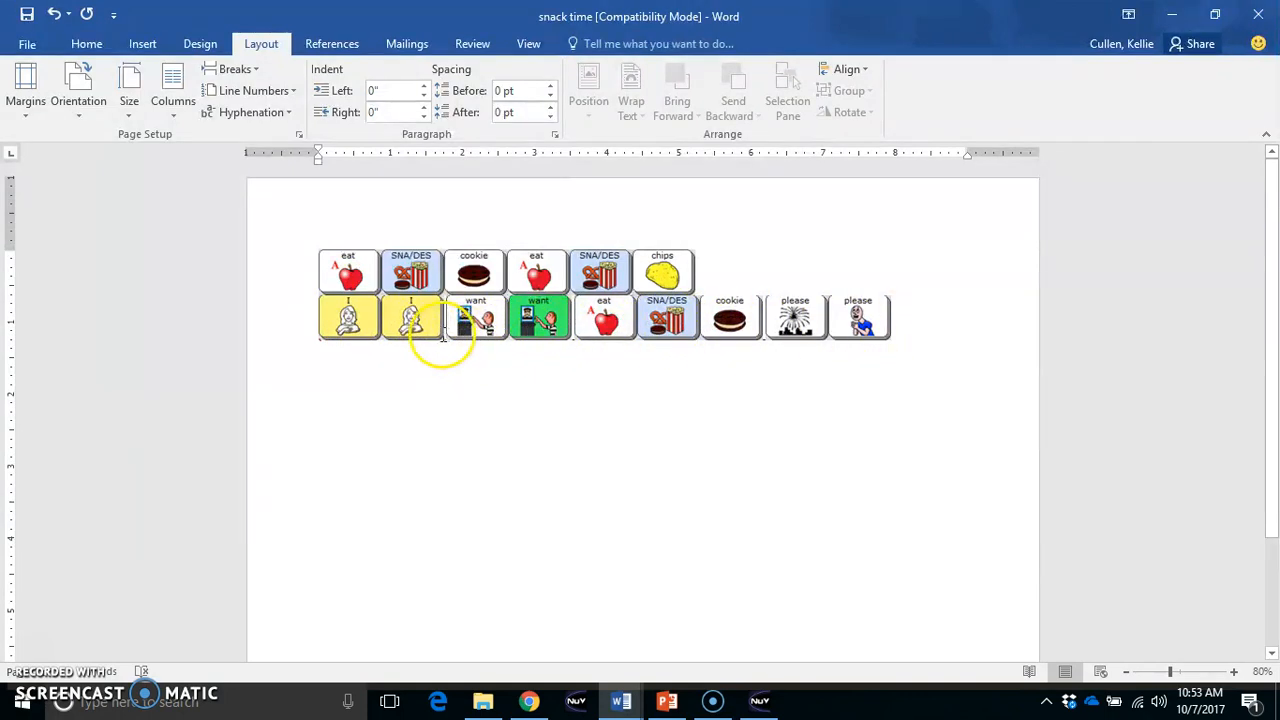
# Set the font of both icon lines to Calibri Light
pyautogui.click(90, 46)
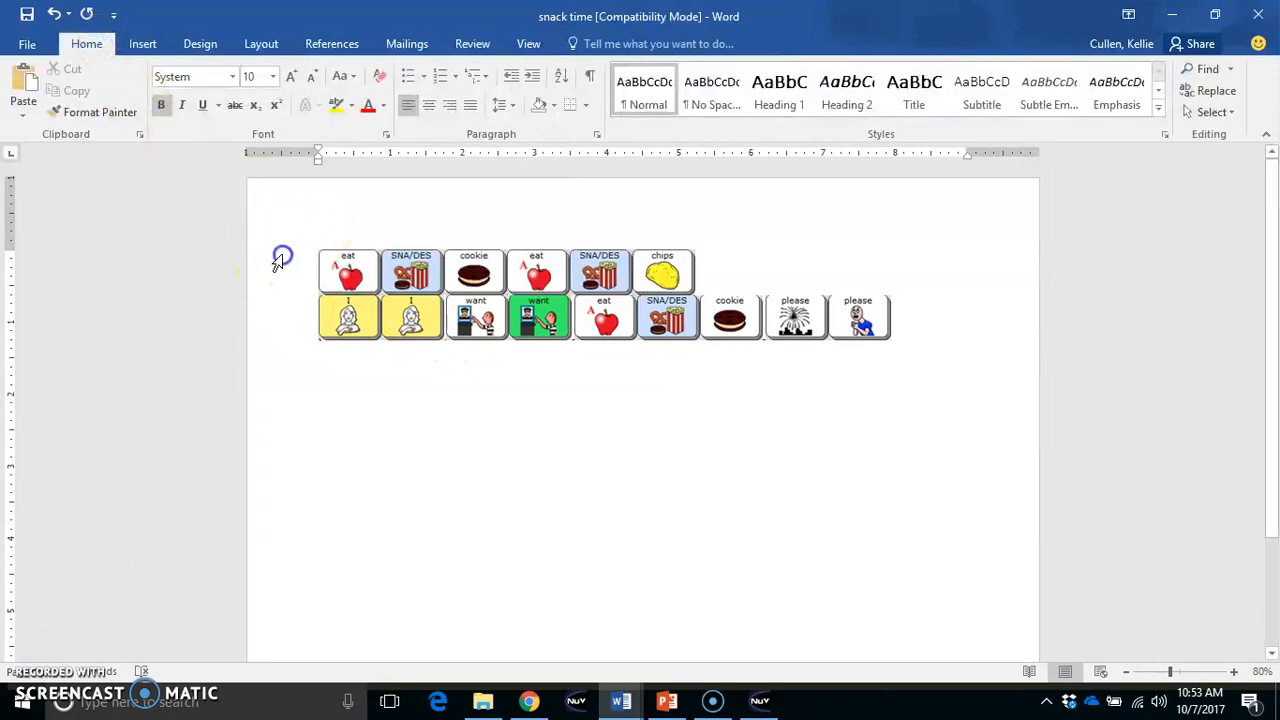
pyautogui.moveTo(282, 257); pyautogui.dragTo(294, 335)
pyautogui.click(235, 75)
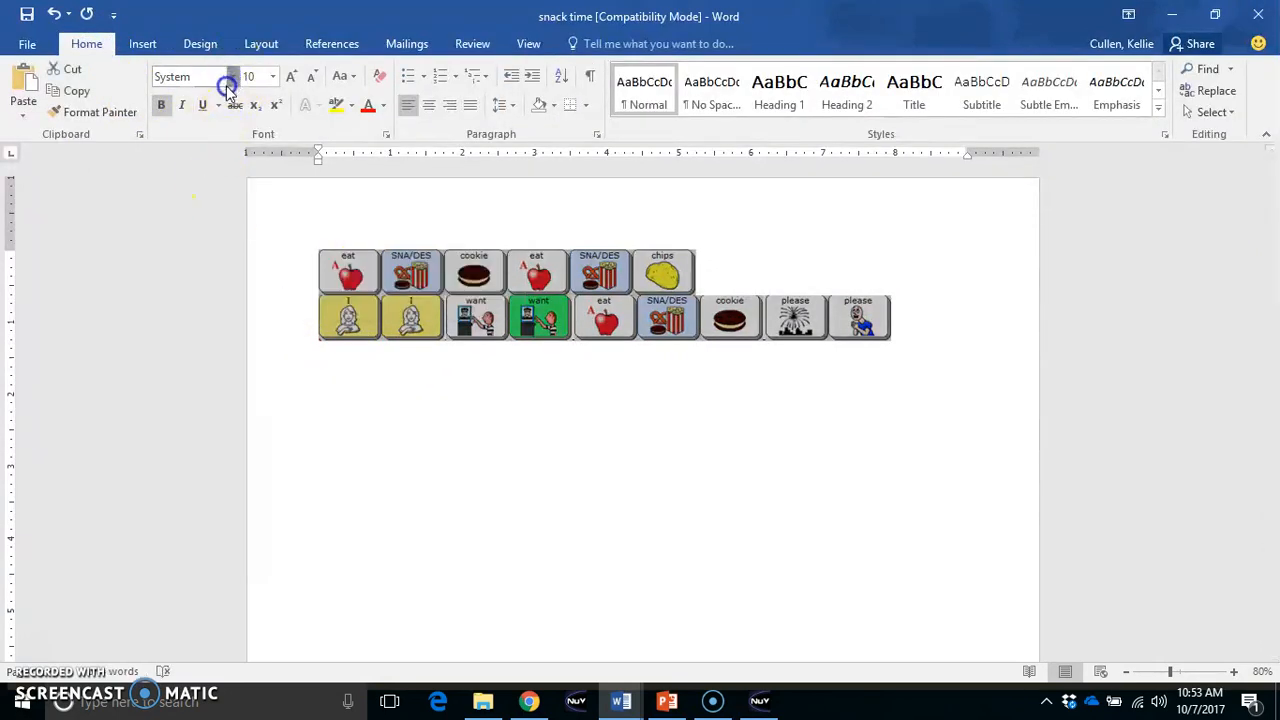
pyautogui.click(200, 120)
pyautogui.click(546, 414)
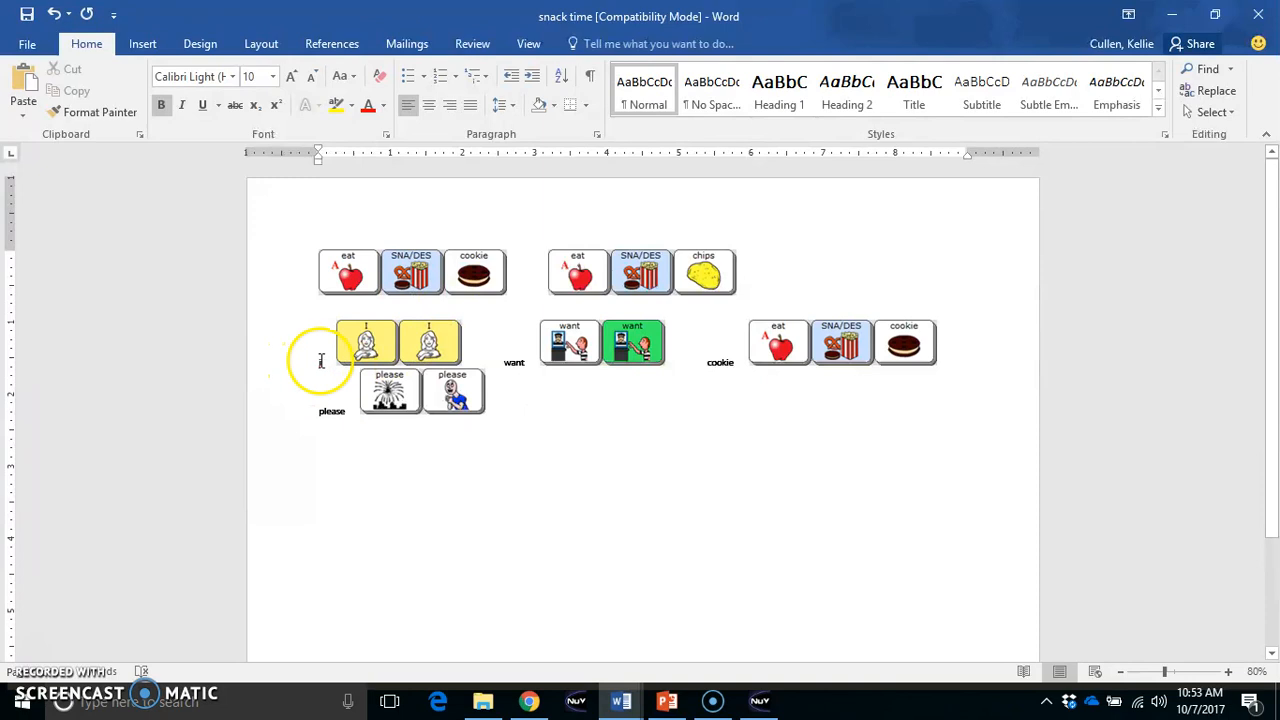
# Delete the typed words "i", "want", "cookie" and "please" beside the icons of the second sentence
pyautogui.doubleClick(322, 362)
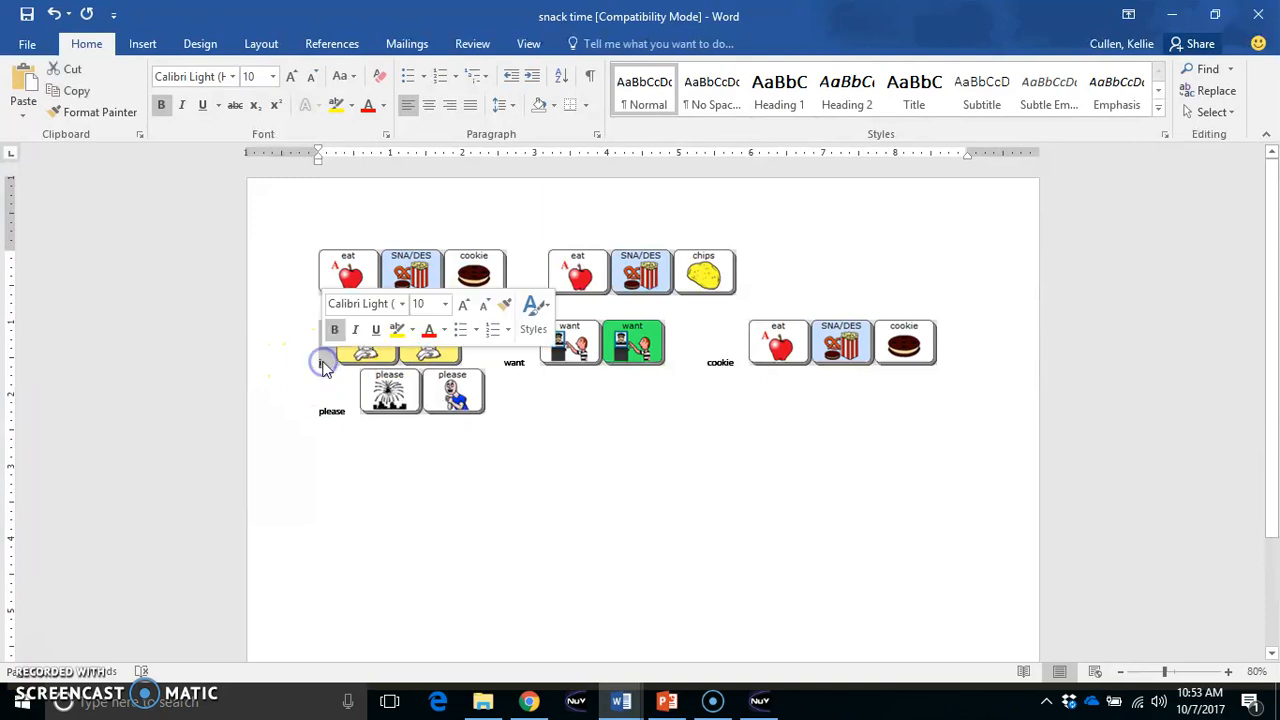
pyautogui.press('Delete')
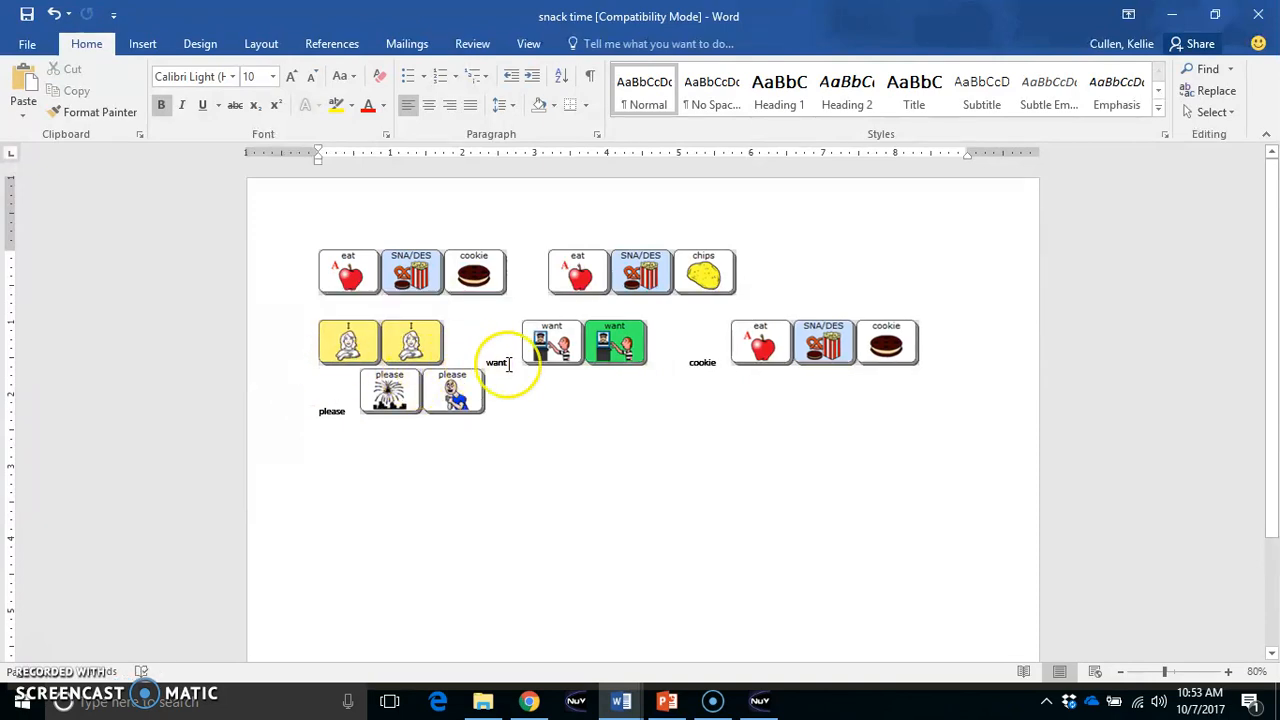
pyautogui.doubleClick(499, 364)
pyautogui.press('Delete')
pyautogui.doubleClick(669, 362)
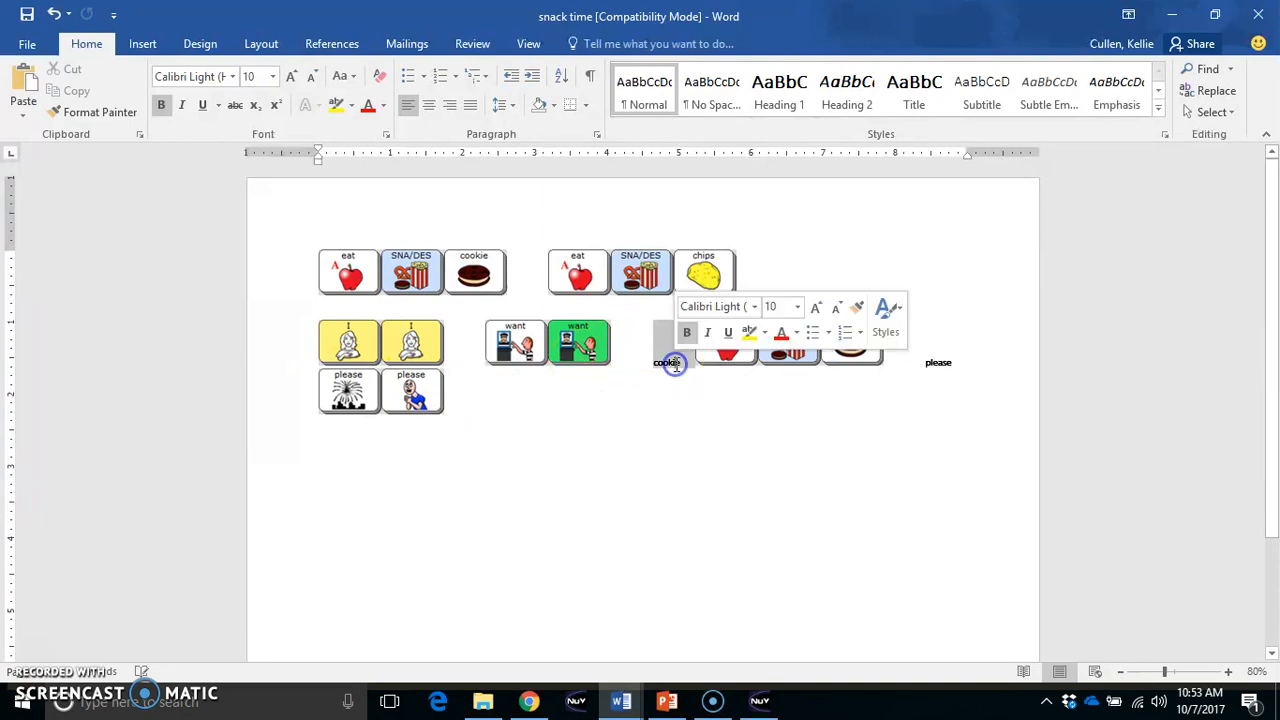
pyautogui.press('Delete')
pyautogui.doubleClick(895, 364)
pyautogui.press('Delete')
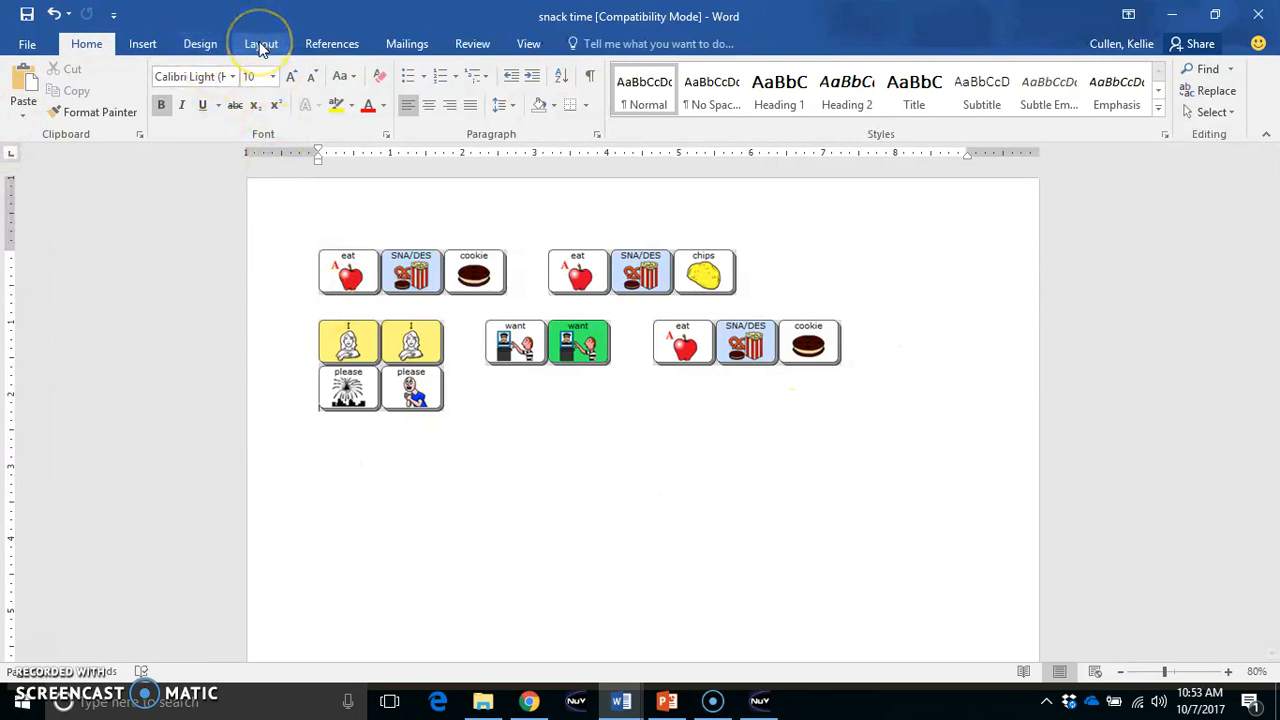
pyautogui.click(284, 242)
pyautogui.click(377, 418)
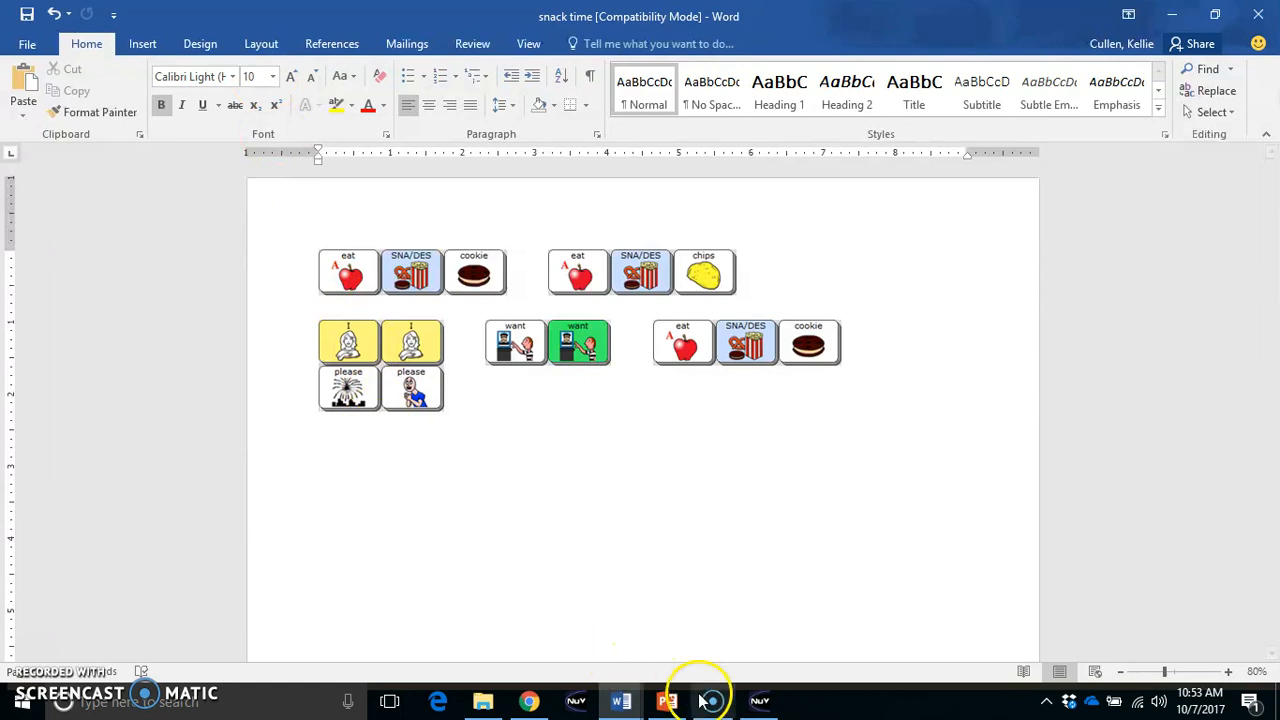
# Switch to the NuVoice window with the Write with Icons page
pyautogui.moveTo(762, 707)
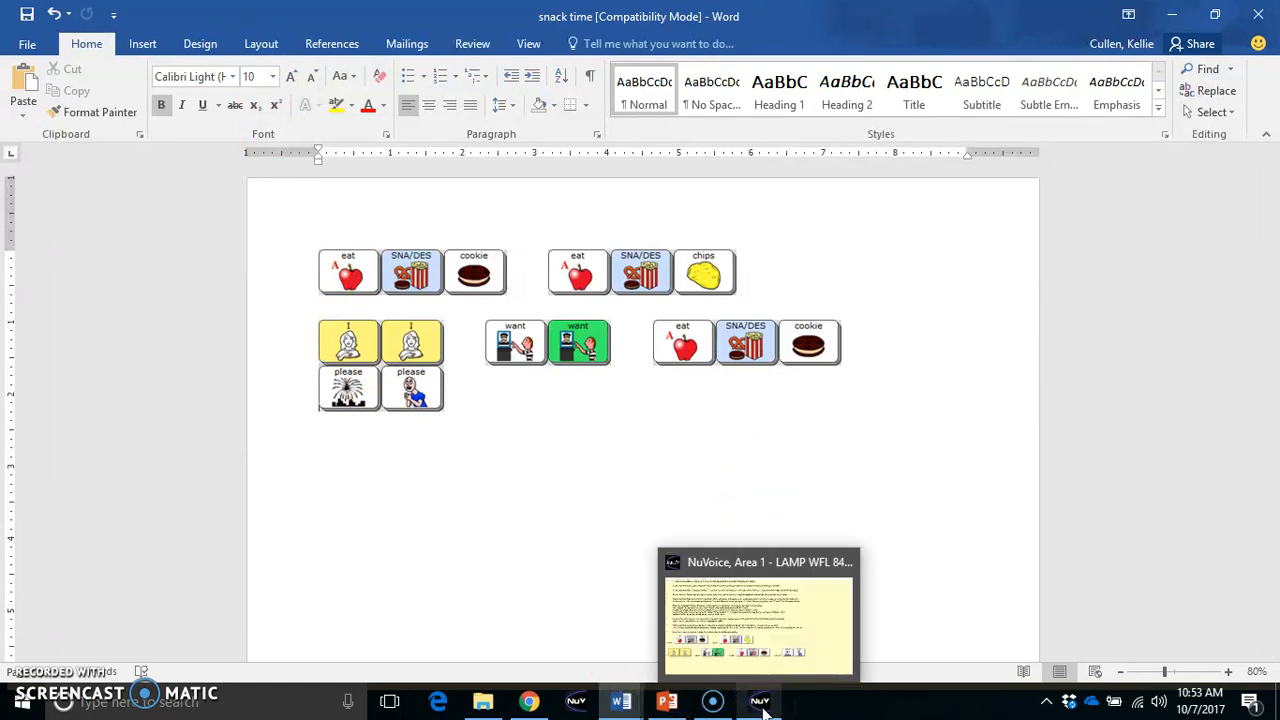
pyautogui.click(760, 705)
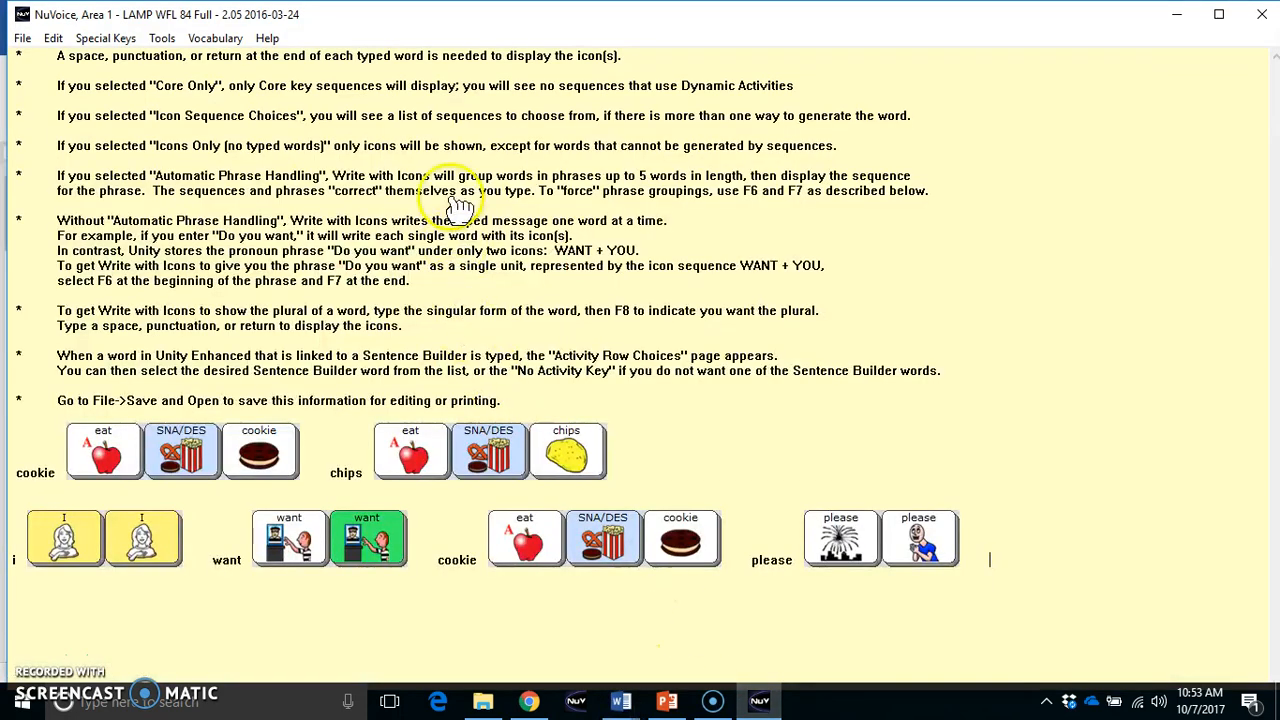